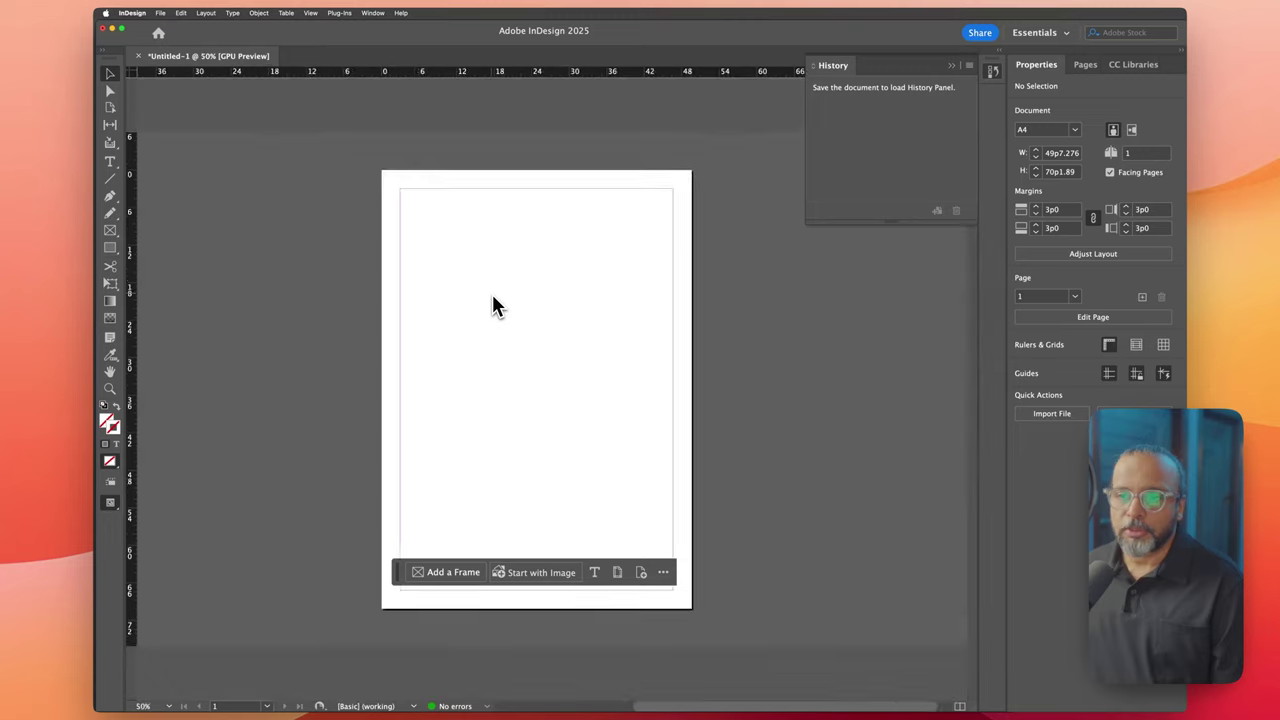
Step: Create a text frame 43p7.276 wide and 64p1.89 high that fills the page margins
{"action": "scroll", "coordinate": [497, 308], "scroll_direction": "right", "scroll_amount": 3}
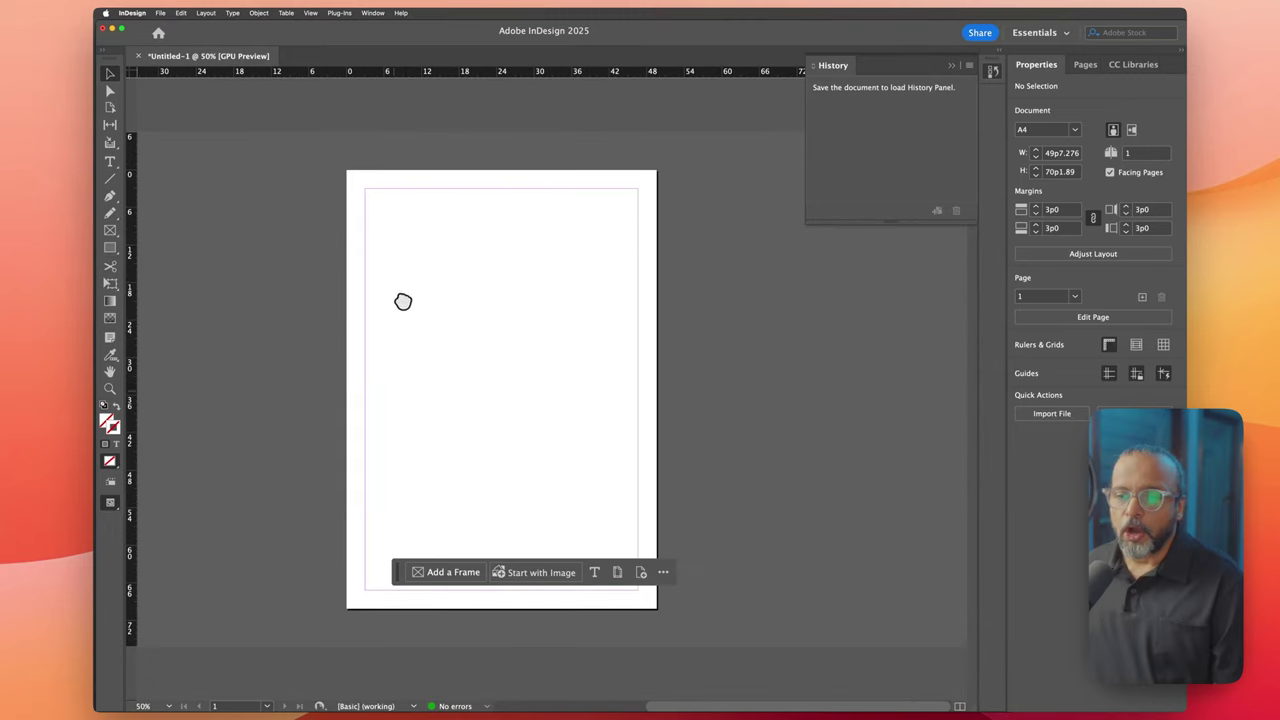
{"action": "left_click", "coordinate": [112, 163]}
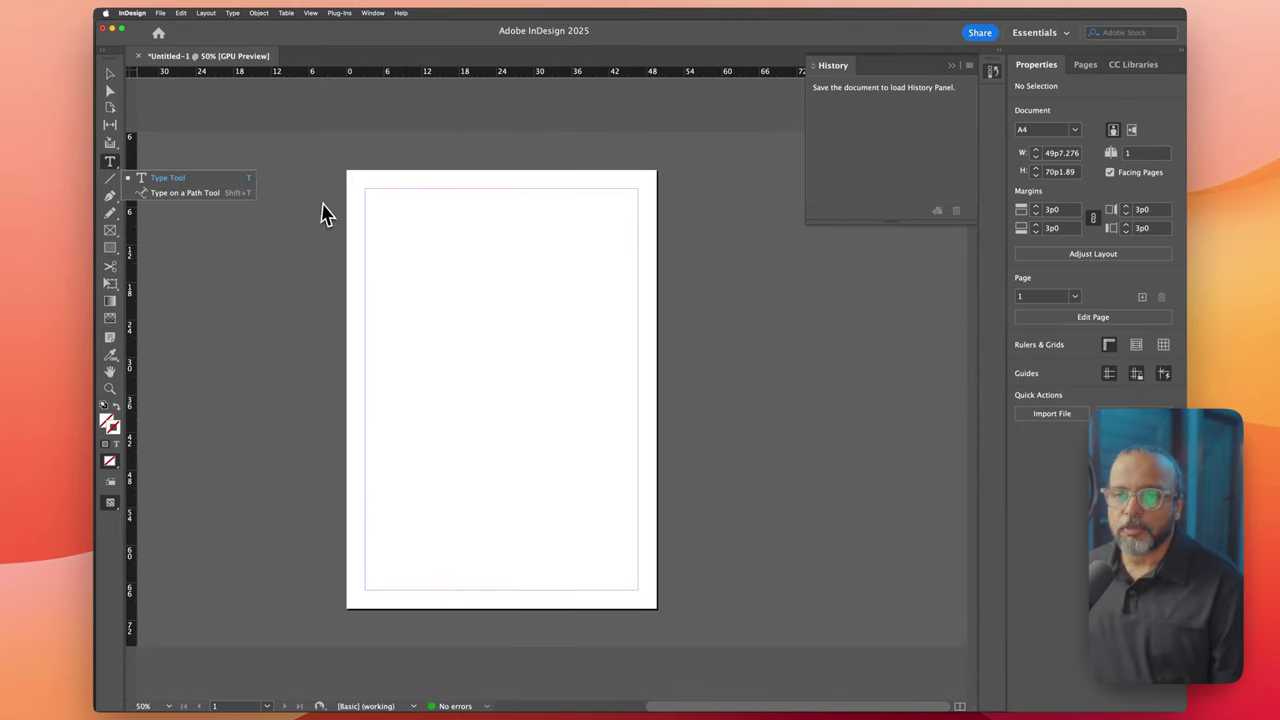
{"action": "left_click_drag", "start_coordinate": [367, 192], "coordinate": [636, 591]}
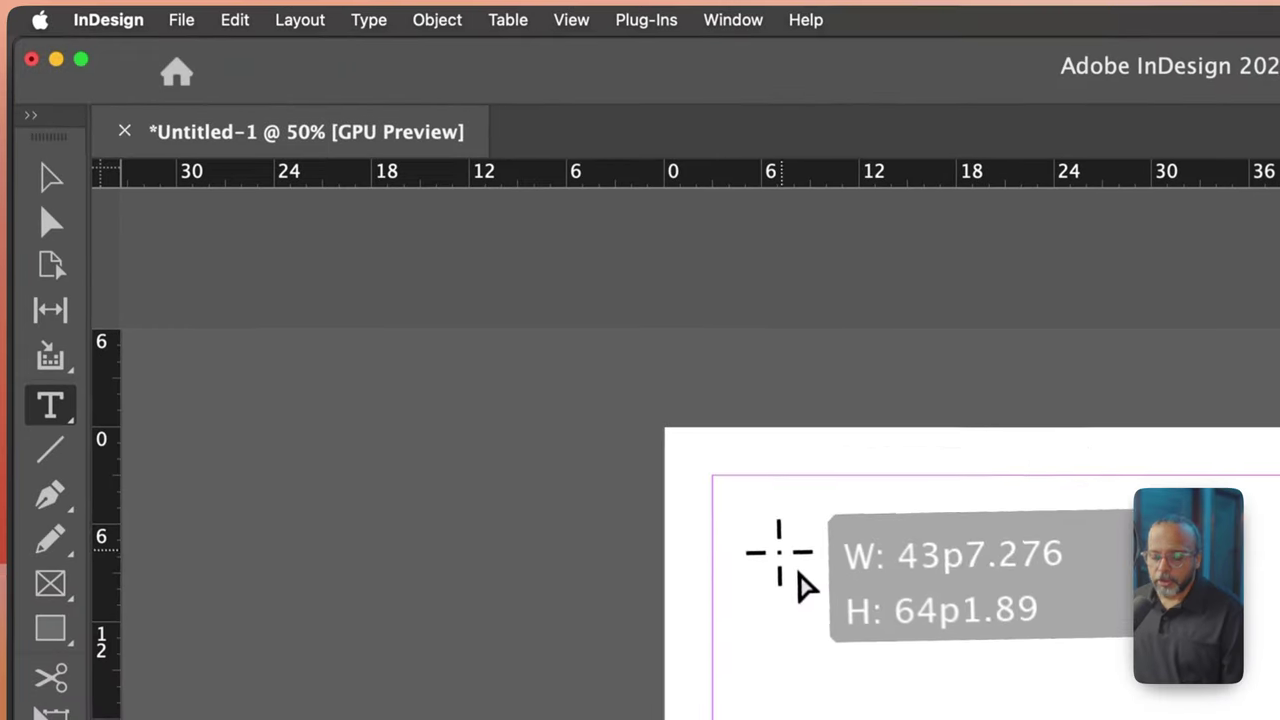
Step: Choose file_example_XLS_10.xls from the Downloads folder for placing, with Show Import Options and Replace Selected Item enabled
{"action": "left_click", "coordinate": [183, 22]}
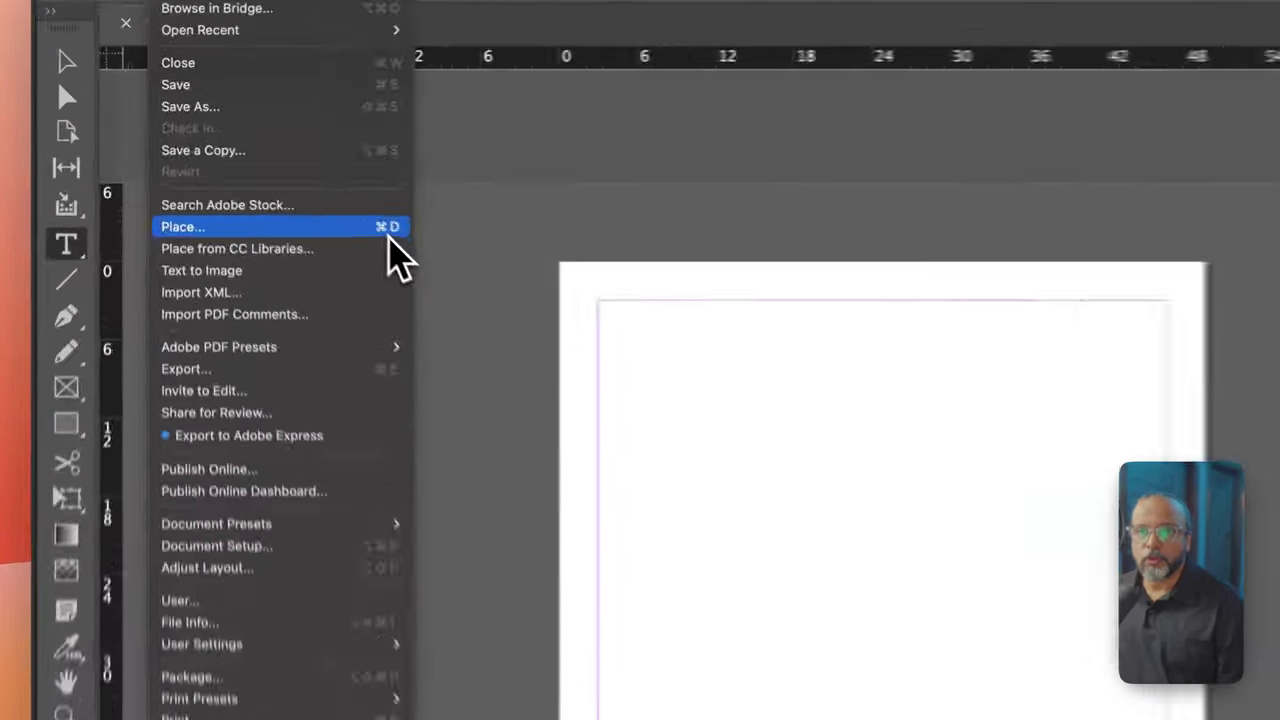
{"action": "left_click", "coordinate": [452, 396]}
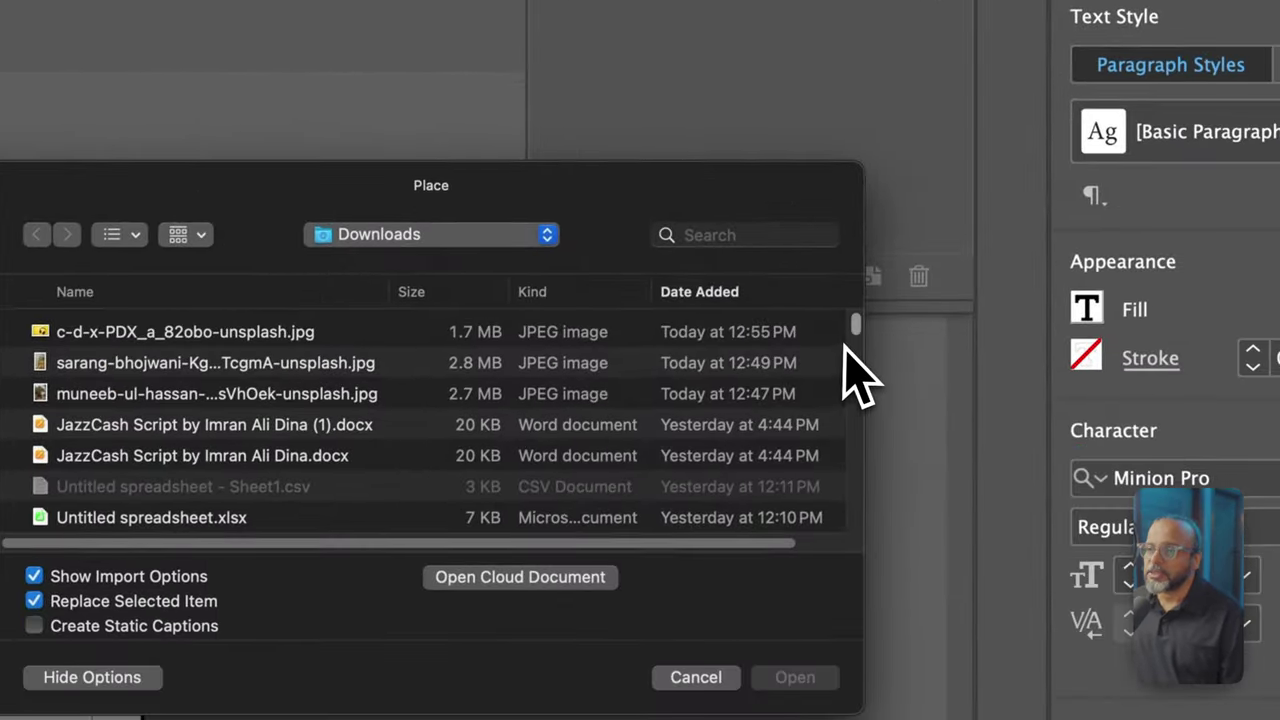
{"action": "scroll", "coordinate": [986, 441], "scroll_direction": "down", "scroll_amount": 5}
{"action": "scroll", "coordinate": [858, 350], "scroll_direction": "down", "scroll_amount": 2}
{"action": "scroll", "coordinate": [858, 350], "scroll_direction": "up", "scroll_amount": 6}
{"action": "left_click_drag", "start_coordinate": [856, 332], "coordinate": [855, 358]}
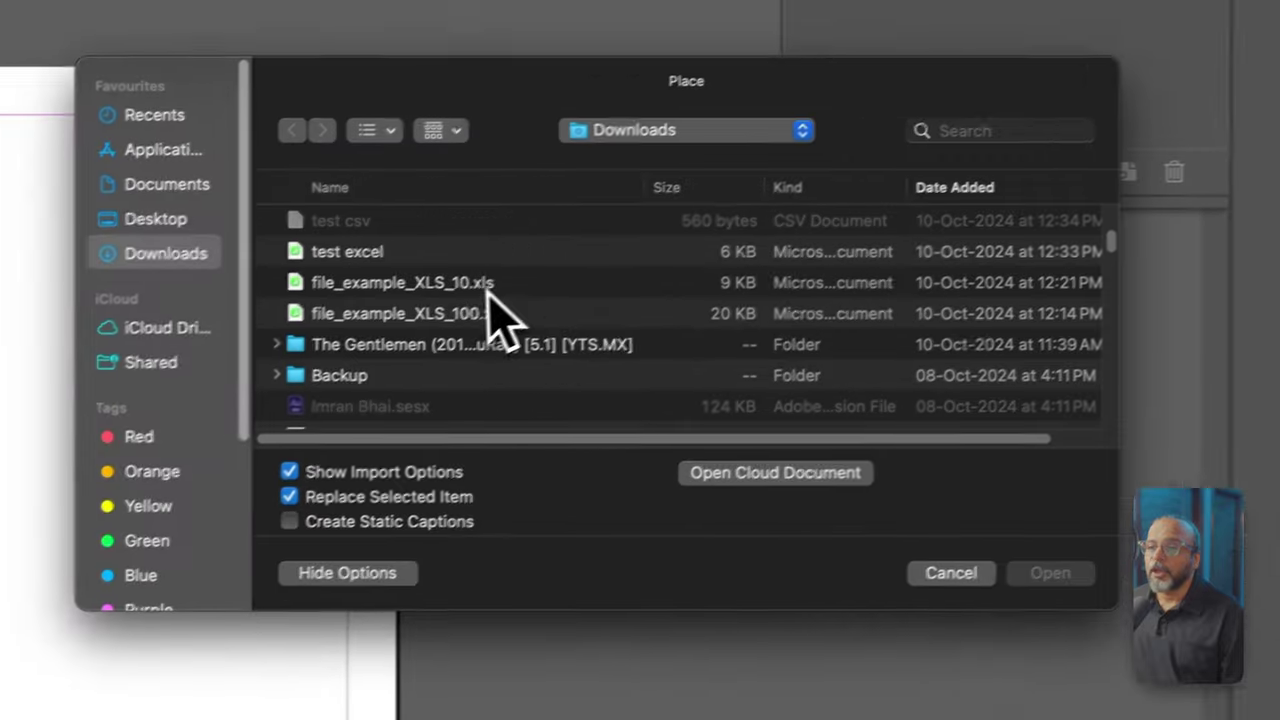
{"action": "left_click", "coordinate": [170, 388]}
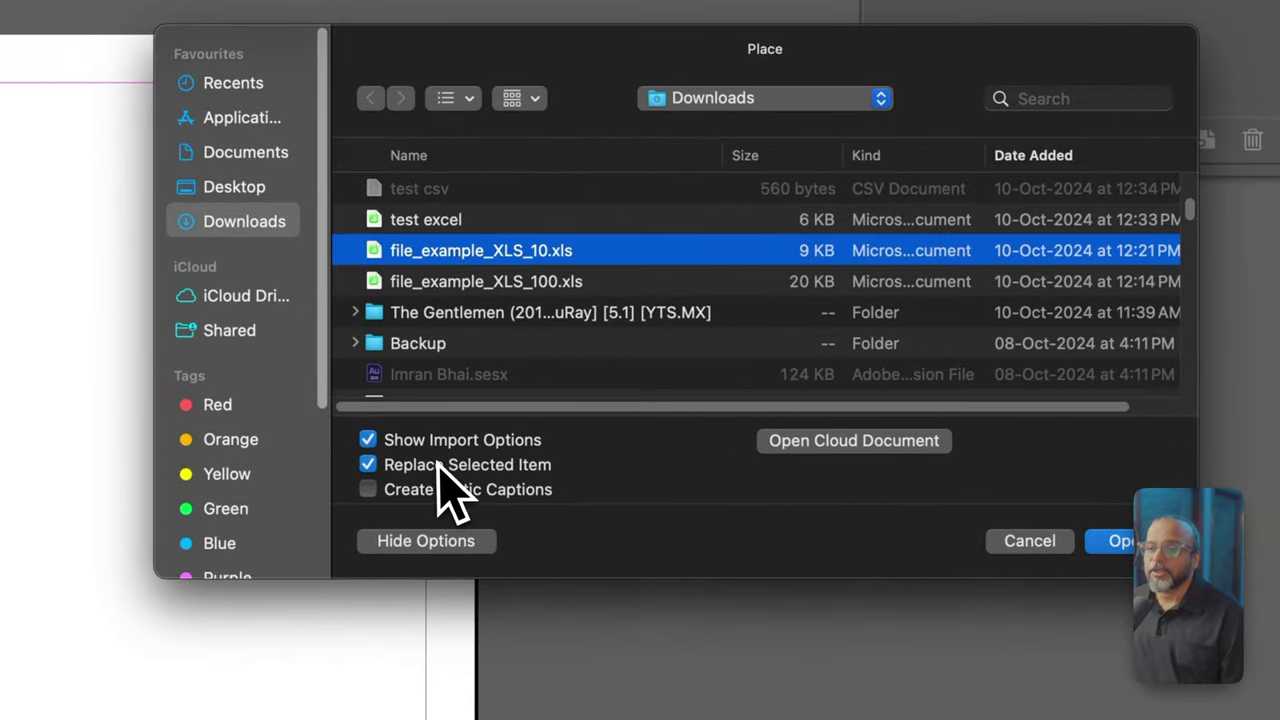
{"action": "left_click", "coordinate": [368, 440]}
{"action": "left_click", "coordinate": [371, 444]}
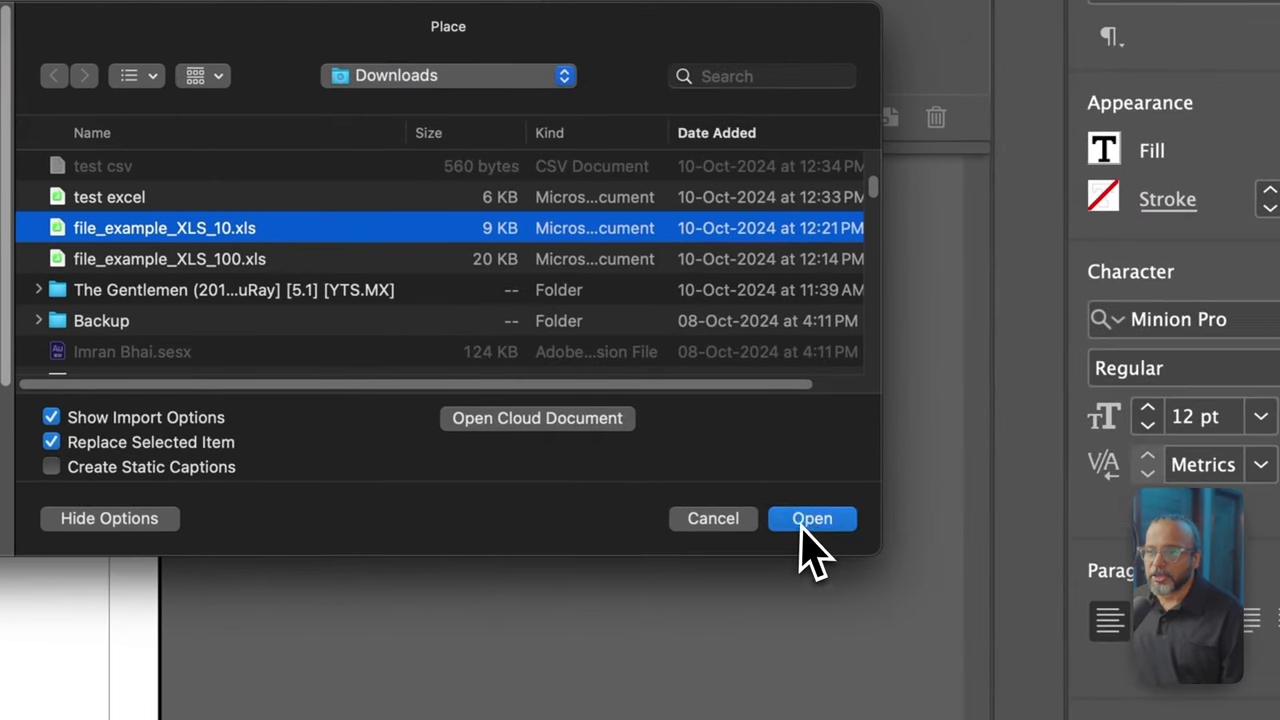
Step: Import cells A1:H11 of Sheet1 into the text frame as an unformatted table with the [Basic Table] style
{"action": "left_click", "coordinate": [1122, 541]}
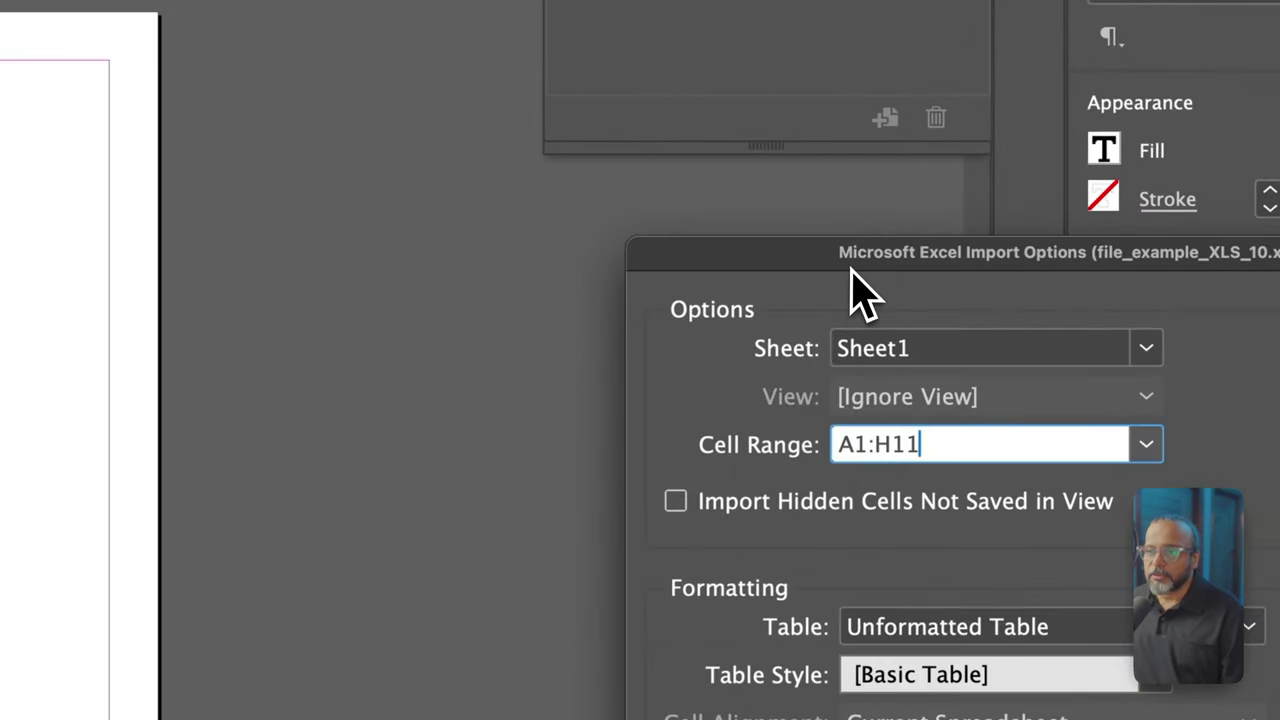
{"action": "left_click_drag", "start_coordinate": [846, 268], "coordinate": [309, 329]}
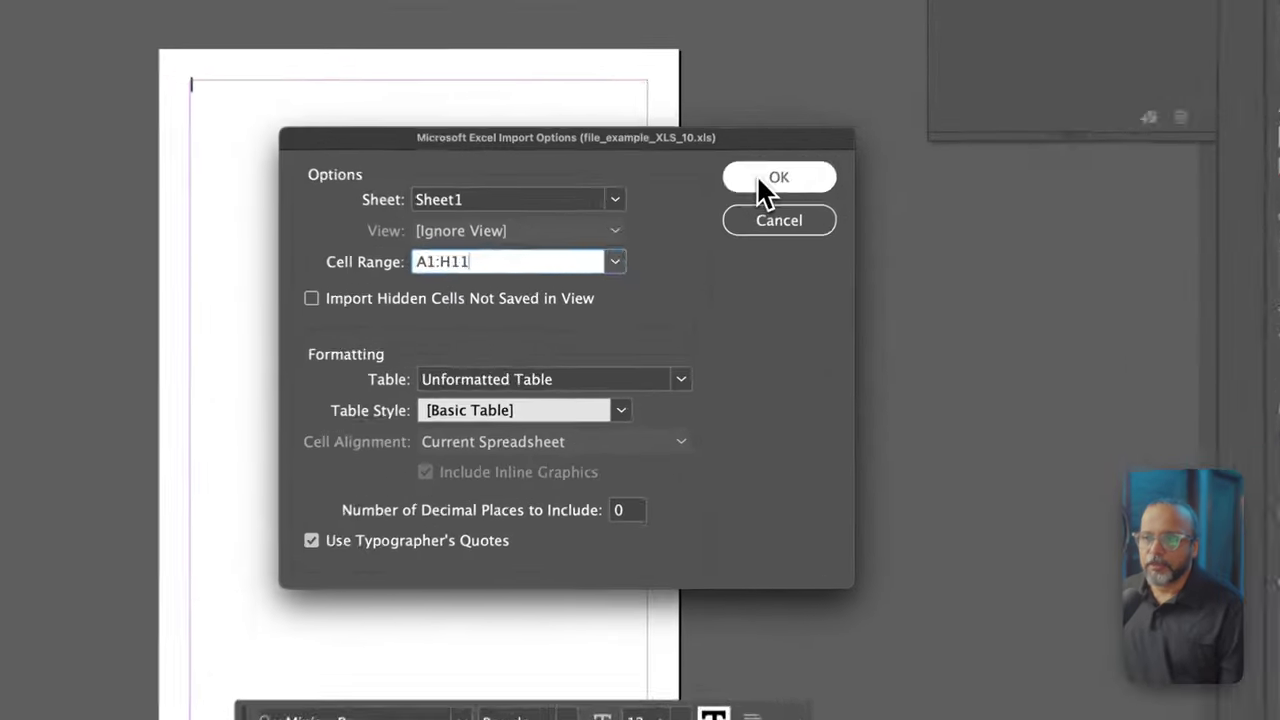
{"action": "left_click", "coordinate": [712, 248]}
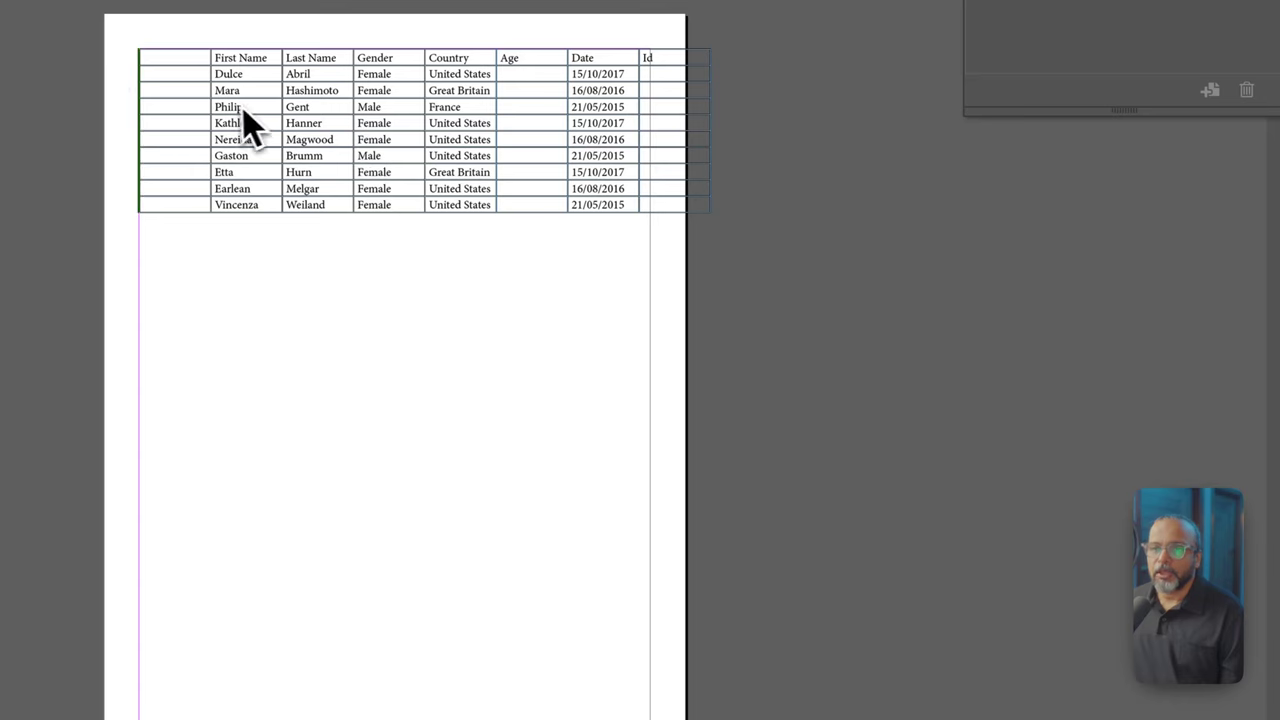
Step: Examine the placed table's columns and compare them with the source spreadsheet in Numbers for missing data
{"action": "left_click", "coordinate": [2, 14]}
{"action": "left_click", "coordinate": [697, 121]}
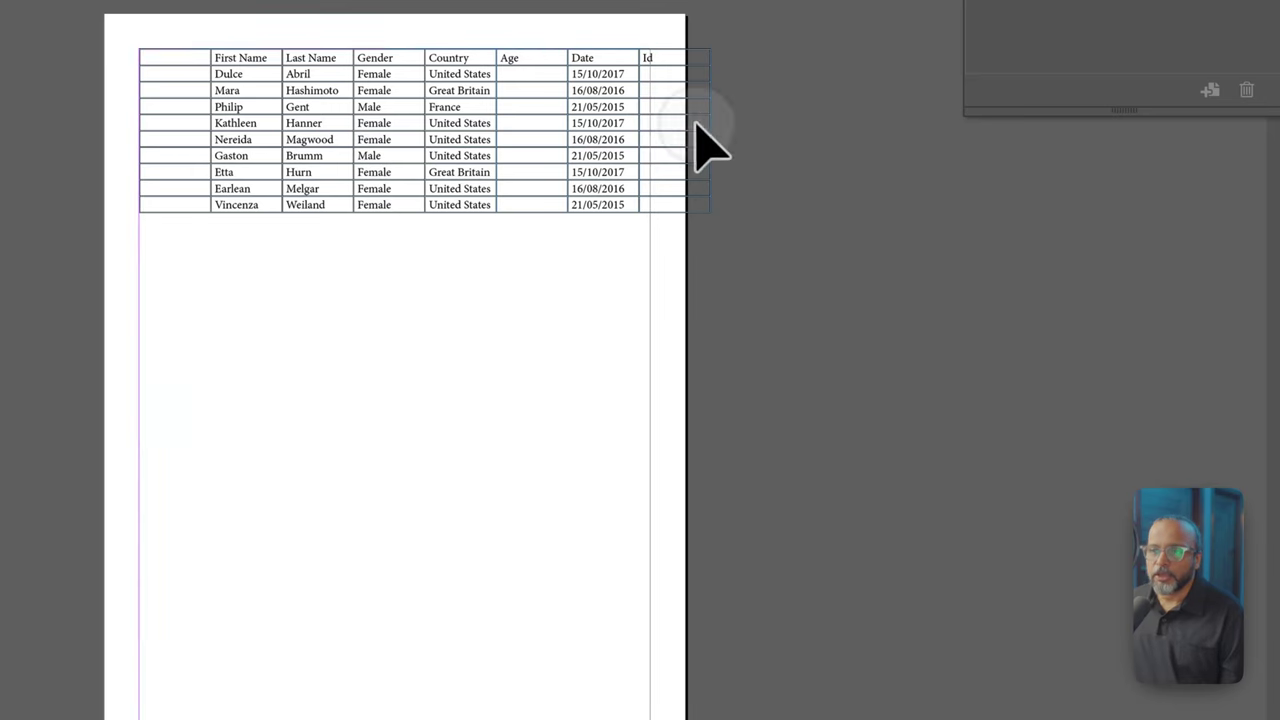
{"action": "scroll", "coordinate": [173, 81], "scroll_direction": "up", "scroll_amount": 3}
{"action": "scroll", "coordinate": [174, 84], "scroll_direction": "up", "scroll_amount": 1}
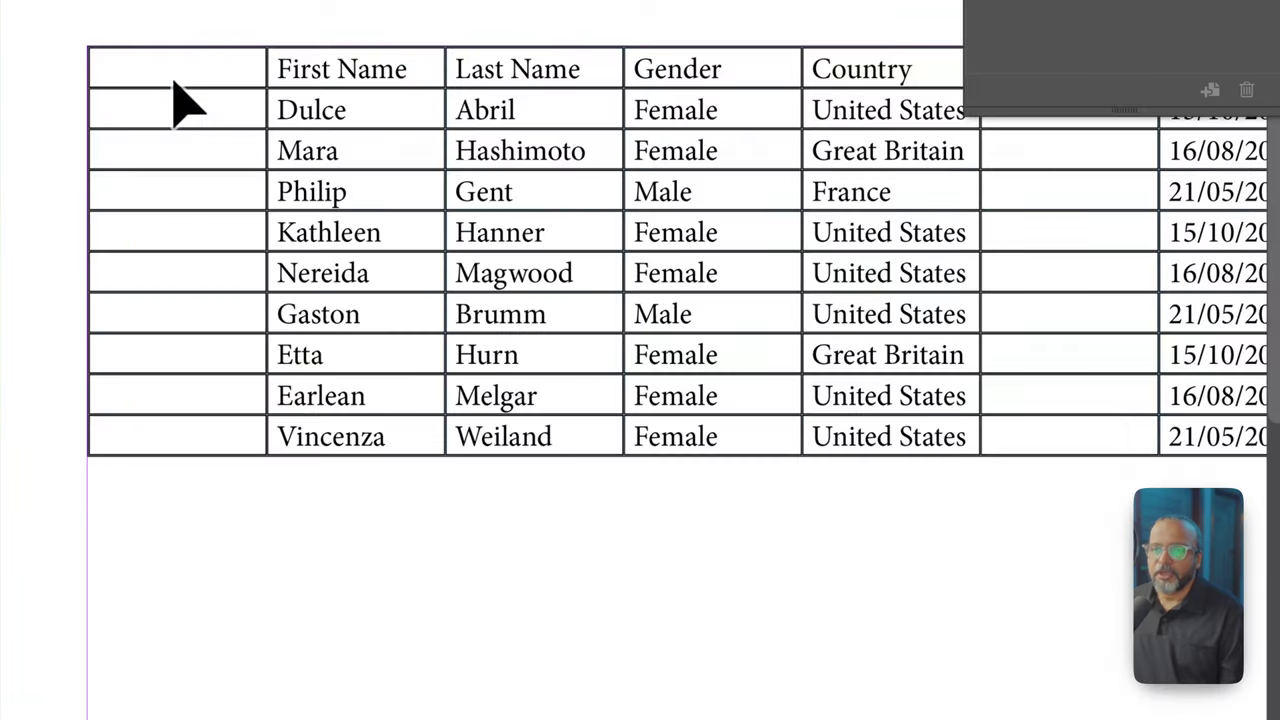
{"action": "left_click", "coordinate": [1274, 6]}
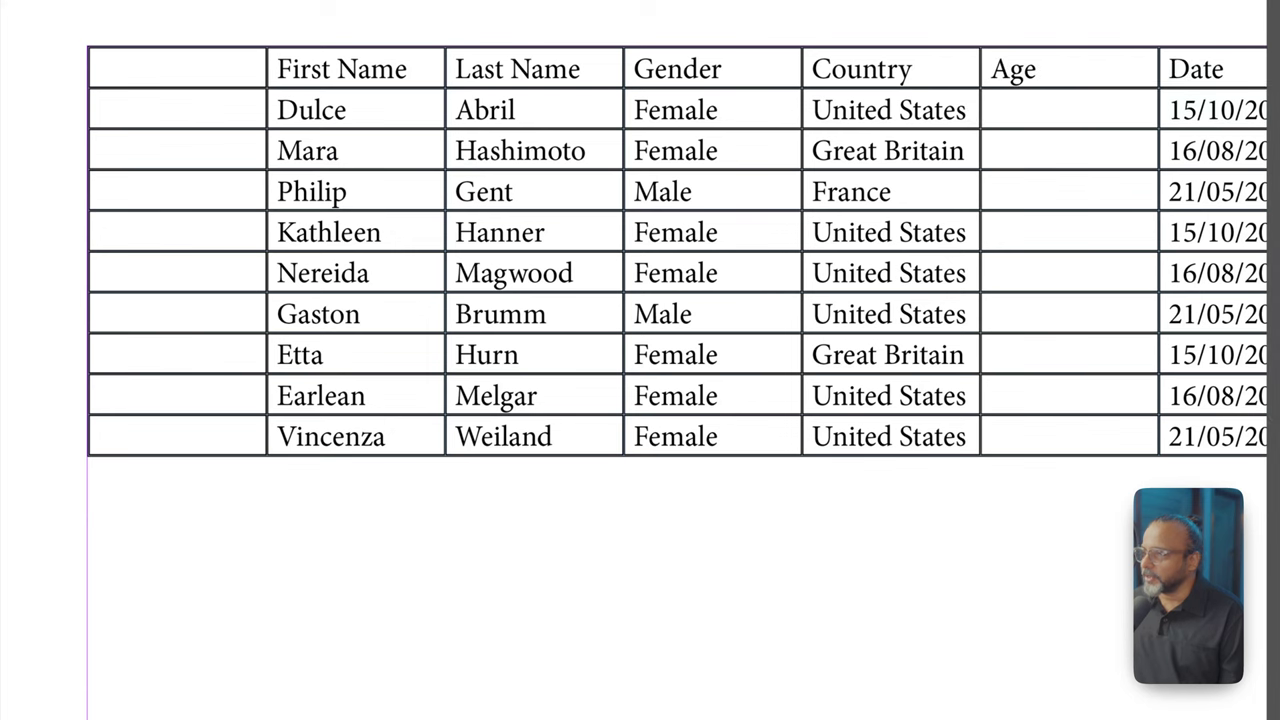
{"action": "key", "text": "super+Tab"}
{"action": "left_click_drag", "start_coordinate": [843, 44], "coordinate": [508, 442]}
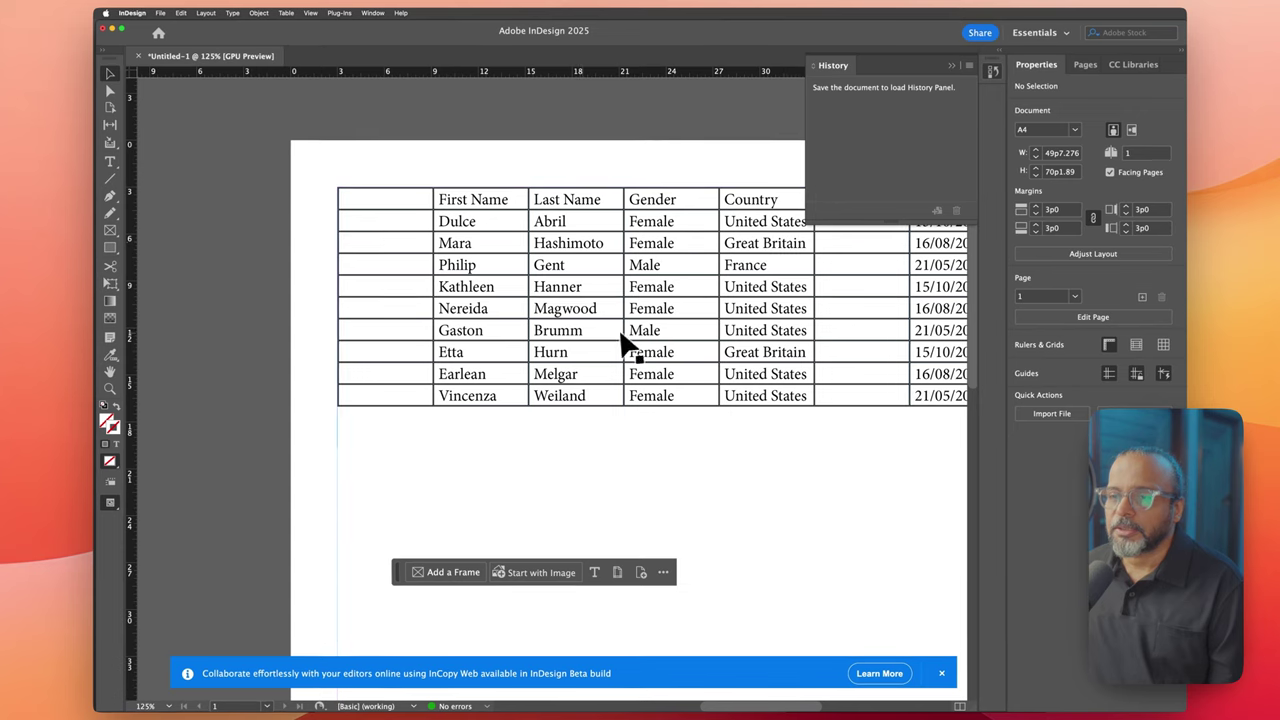
{"action": "scroll", "coordinate": [620, 345], "scroll_direction": "right", "scroll_amount": 5}
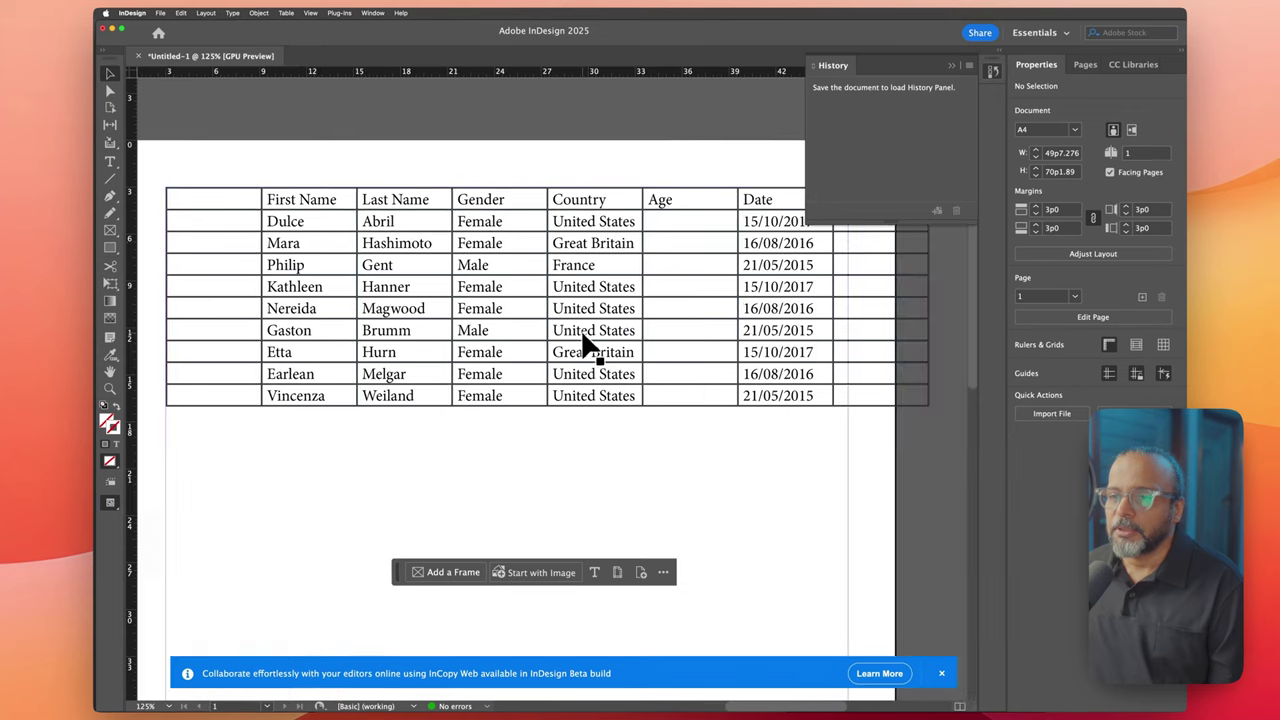
{"action": "scroll", "coordinate": [590, 345], "scroll_direction": "left", "scroll_amount": 8}
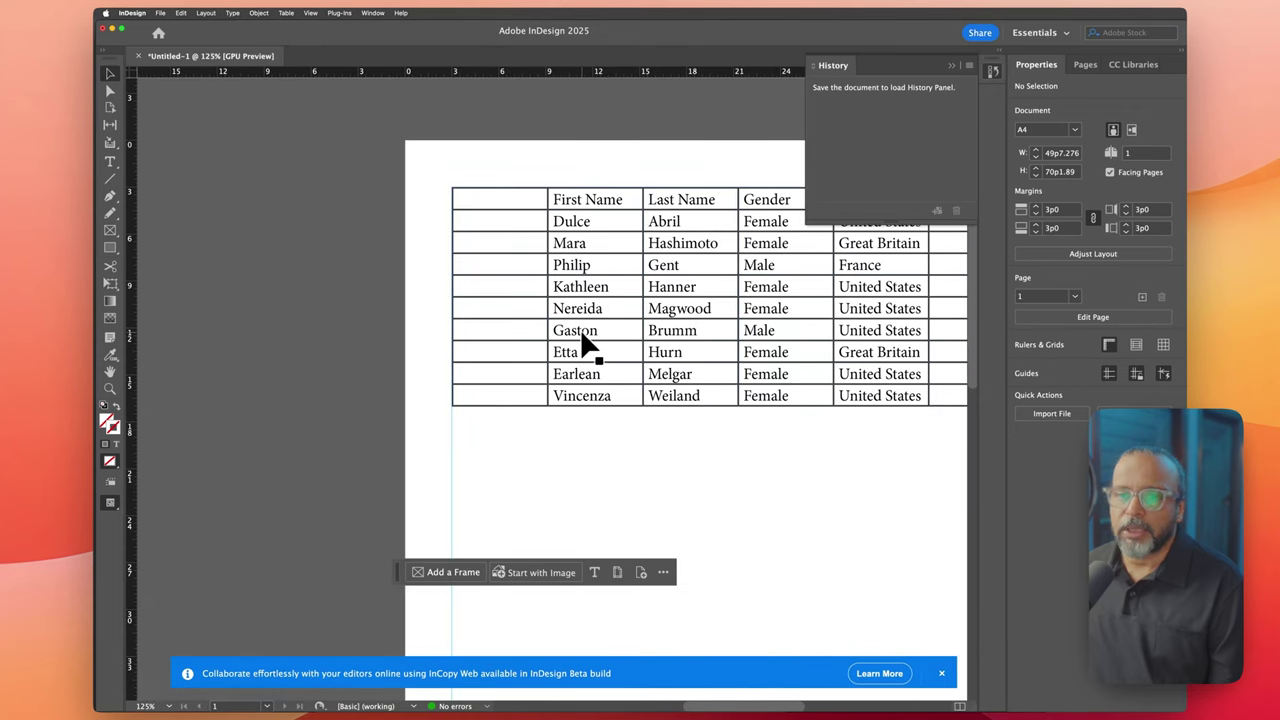
Step: Delete the text frame with the placed table and dismiss the InCopy Web notification
{"action": "left_click", "coordinate": [539, 233]}
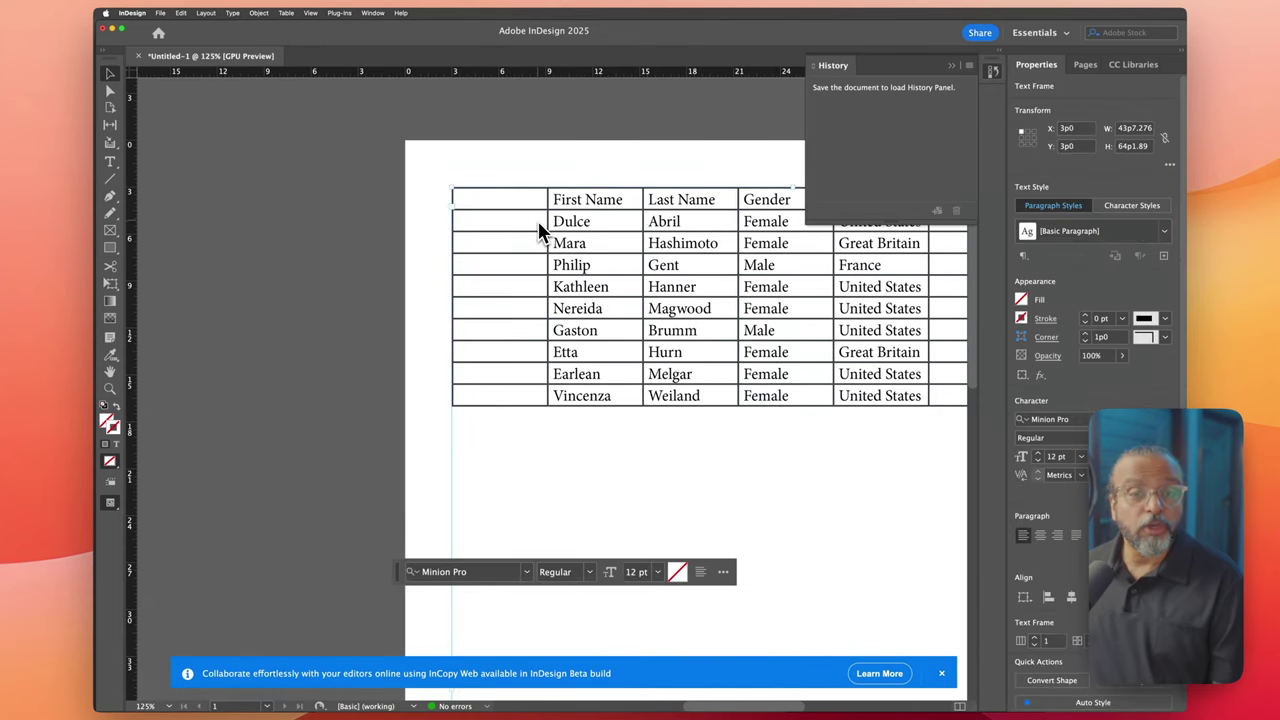
{"action": "key", "text": "Delete"}
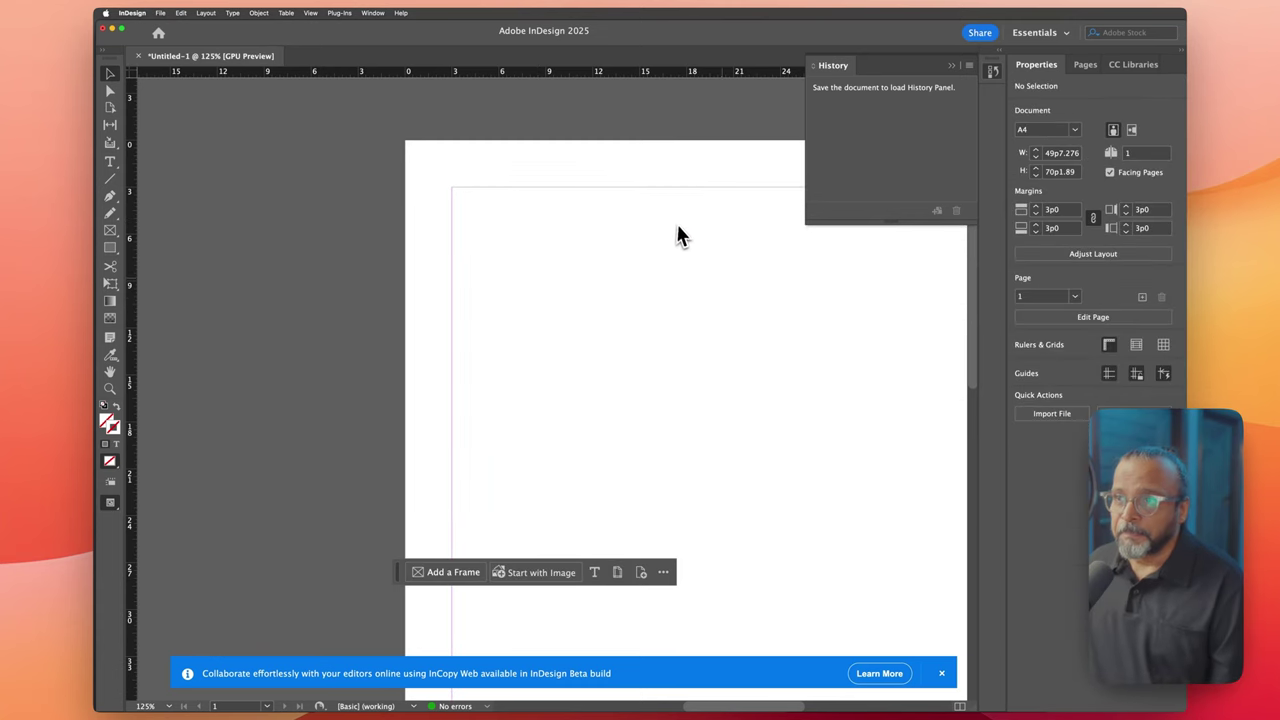
{"action": "left_click_drag", "start_coordinate": [736, 363], "coordinate": [643, 325]}
{"action": "left_click", "coordinate": [941, 673]}
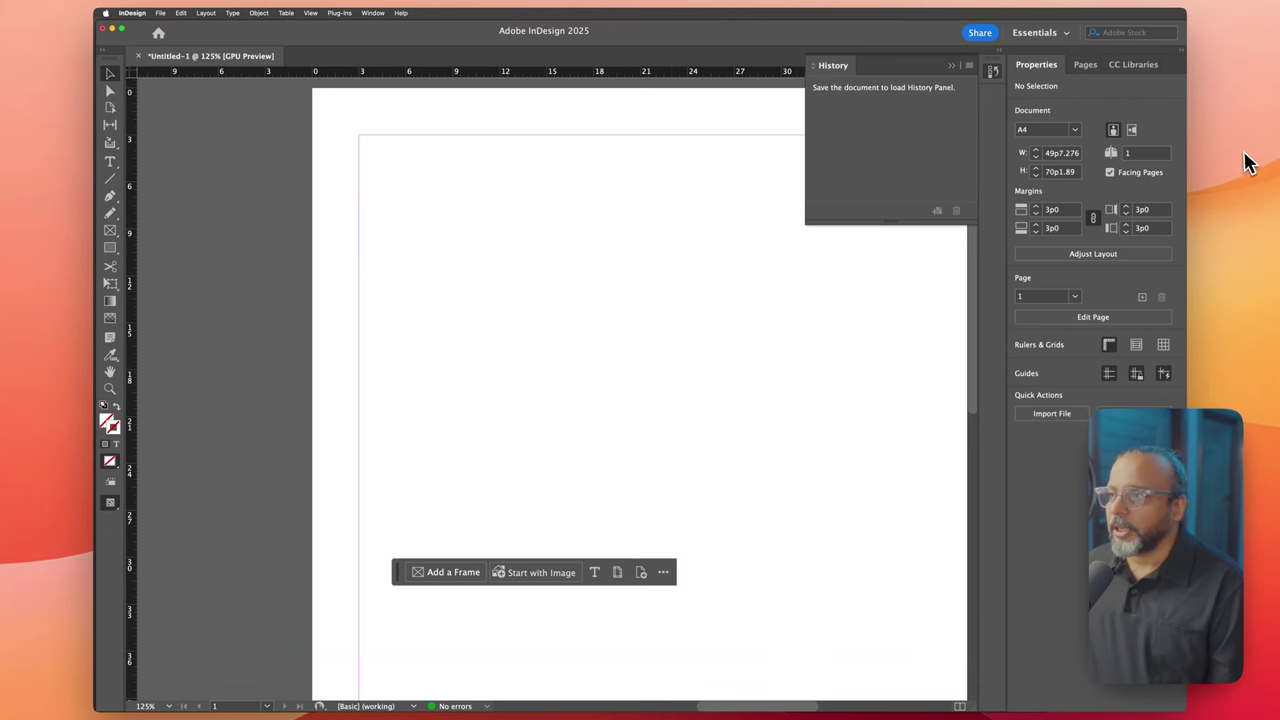
Step: Switch to Numbers and bring the file_example_XLS_100 spreadsheet window into full view, clear of the other windows
{"action": "key", "text": "super+Tab"}
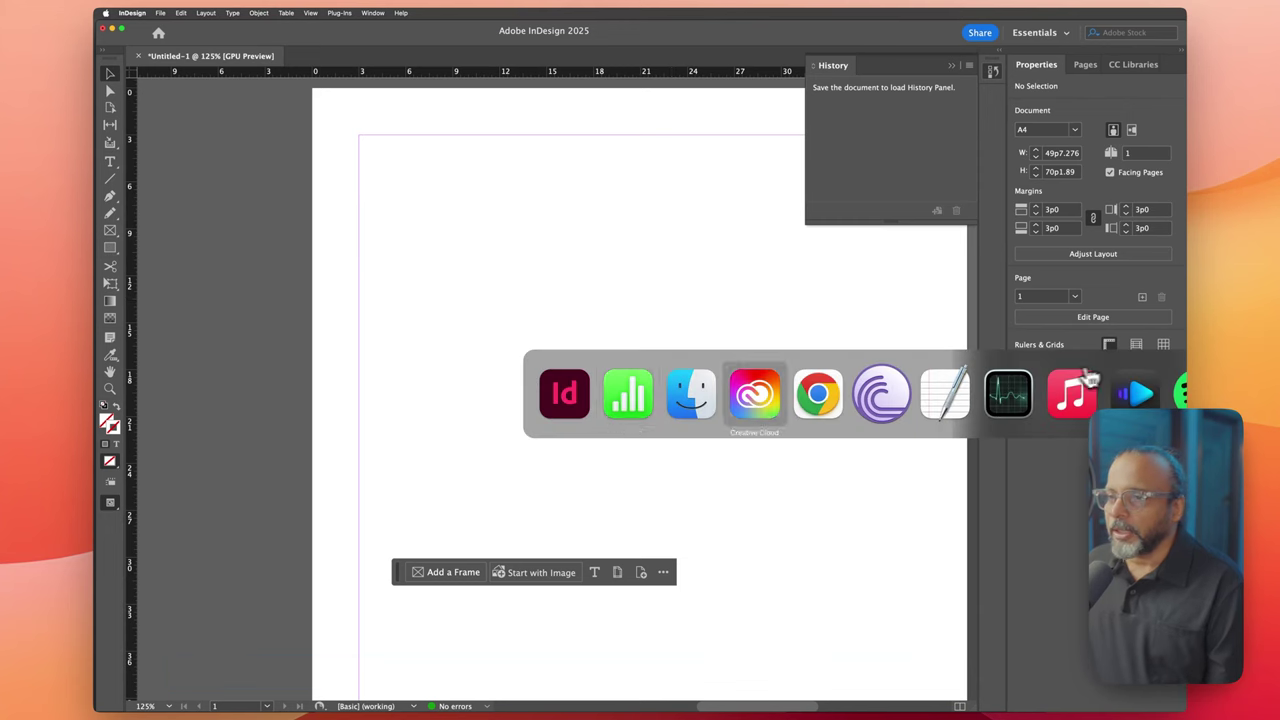
{"action": "left_click", "coordinate": [652, 396]}
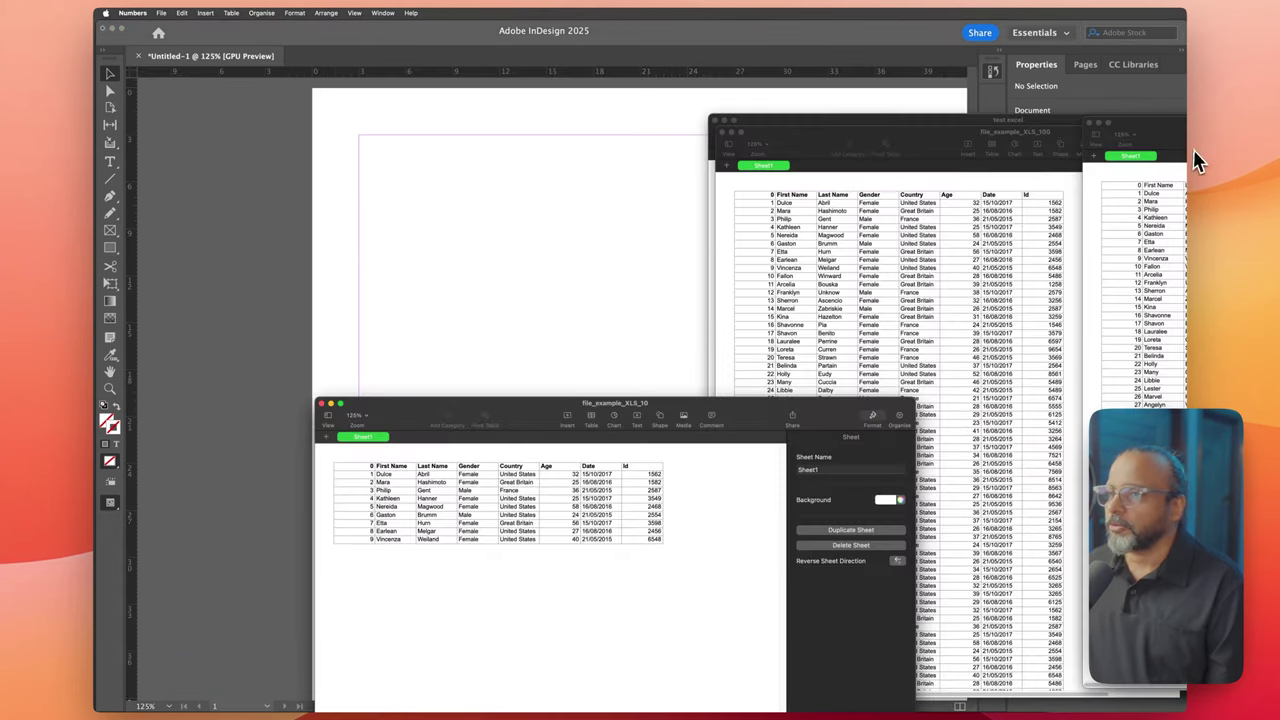
{"action": "left_click_drag", "start_coordinate": [922, 143], "coordinate": [566, 102]}
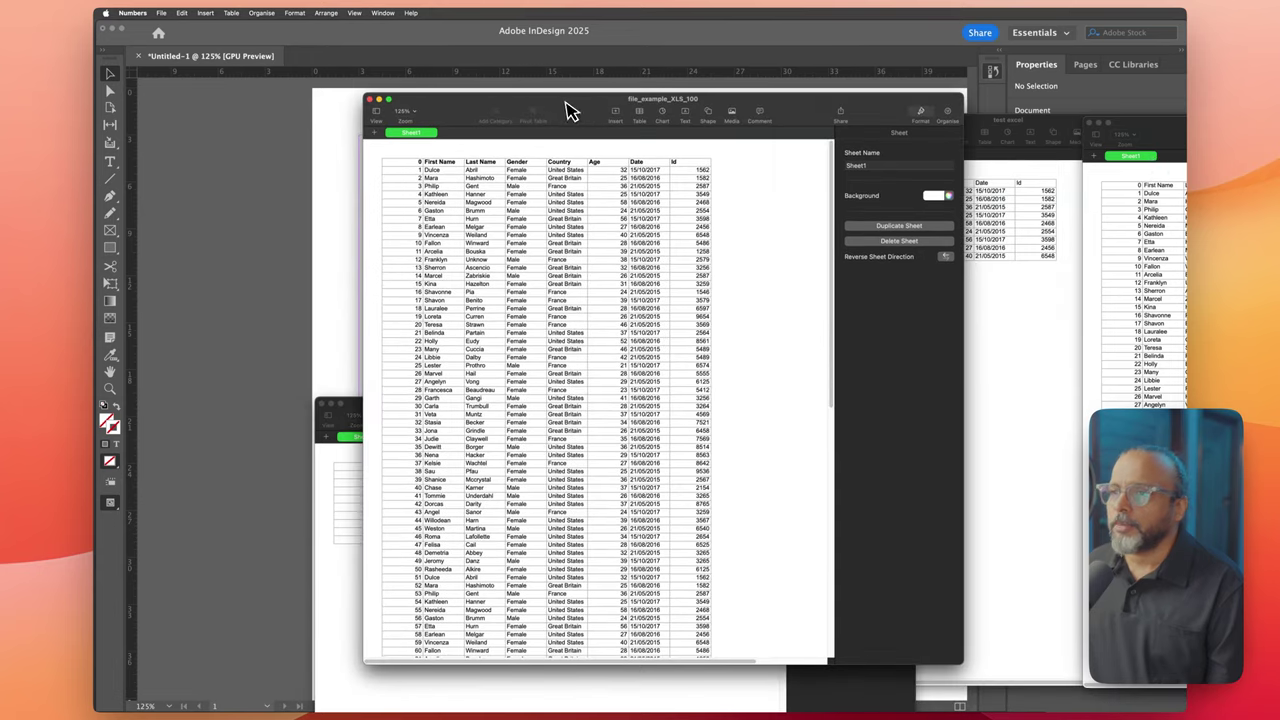
{"action": "left_click_drag", "start_coordinate": [1174, 133], "coordinate": [1278, 150]}
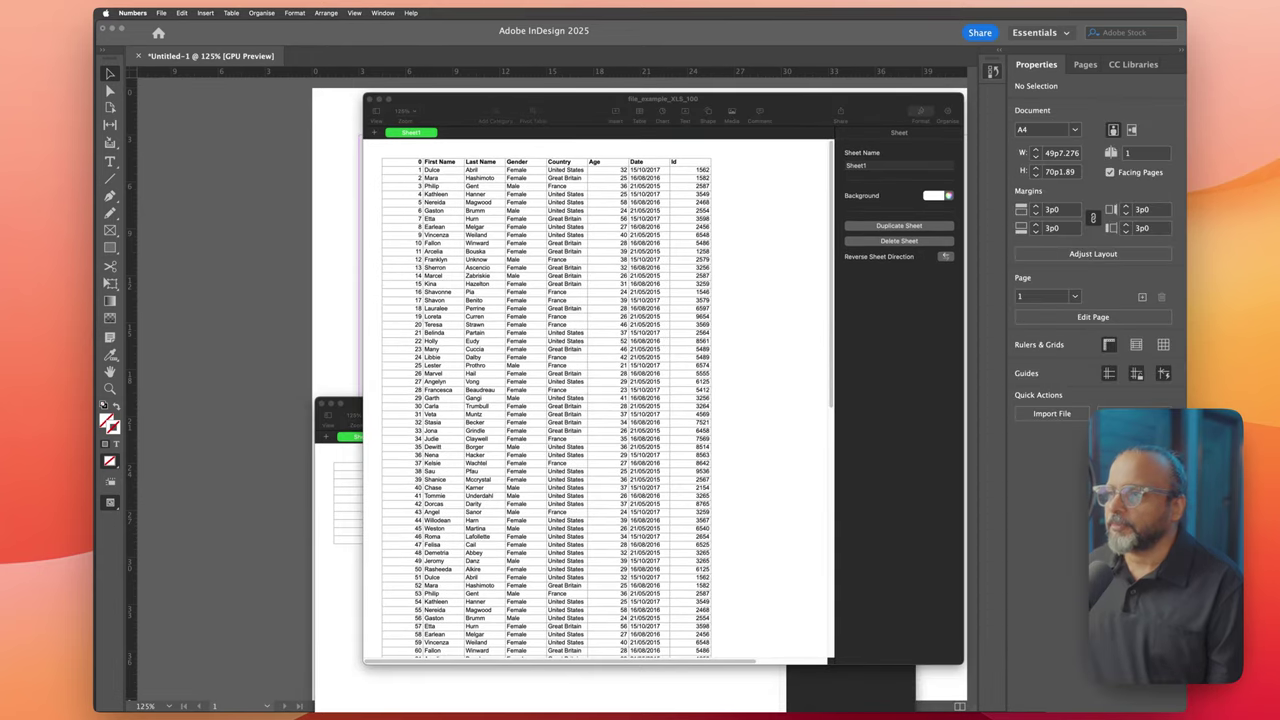
Step: Select and copy all cells of the file_example_XLS_100 table, from the header row to the last record
{"action": "left_click", "coordinate": [405, 164]}
{"action": "left_click", "coordinate": [404, 162]}
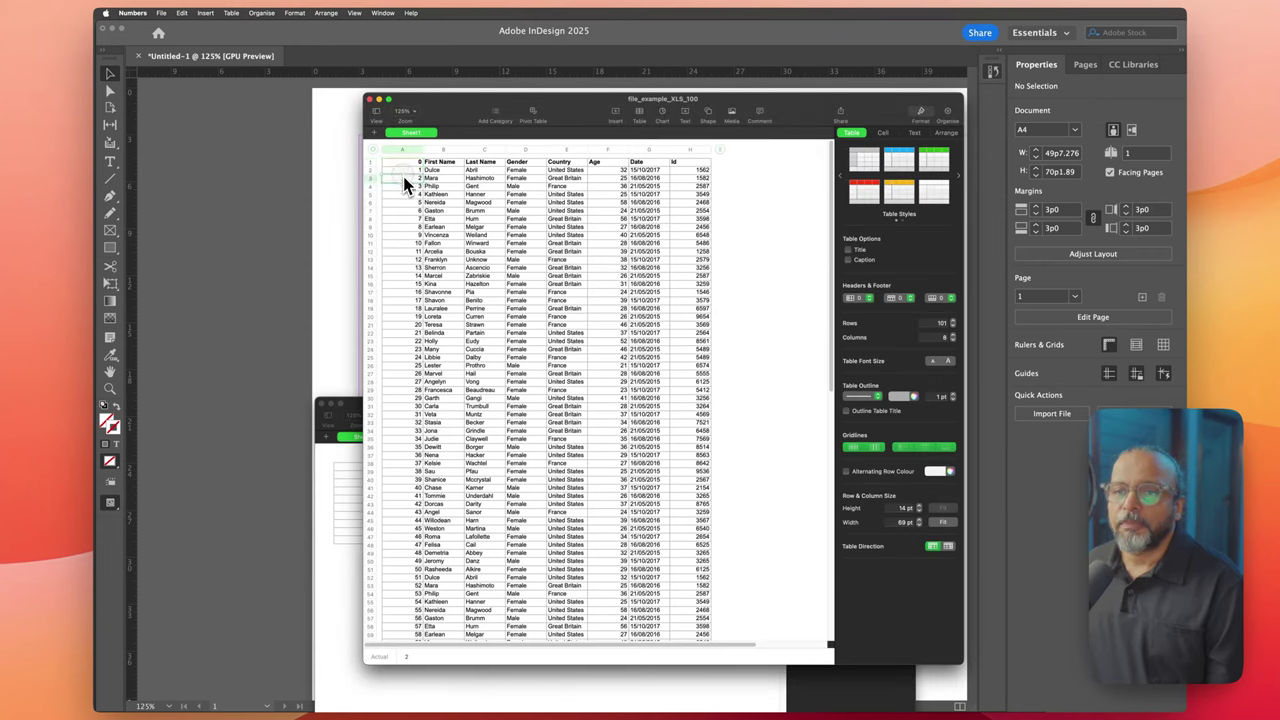
{"action": "left_click_drag", "start_coordinate": [394, 168], "coordinate": [706, 440]}
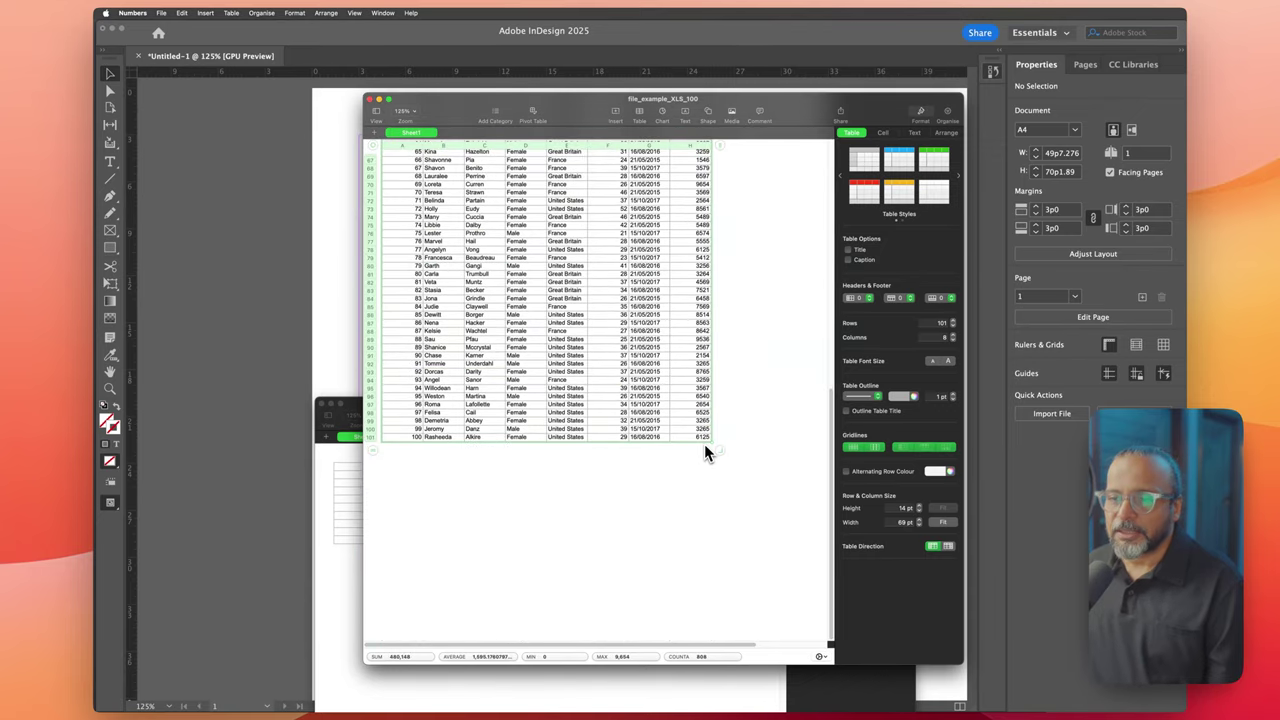
{"action": "scroll", "coordinate": [446, 300], "scroll_direction": "up", "scroll_amount": 10}
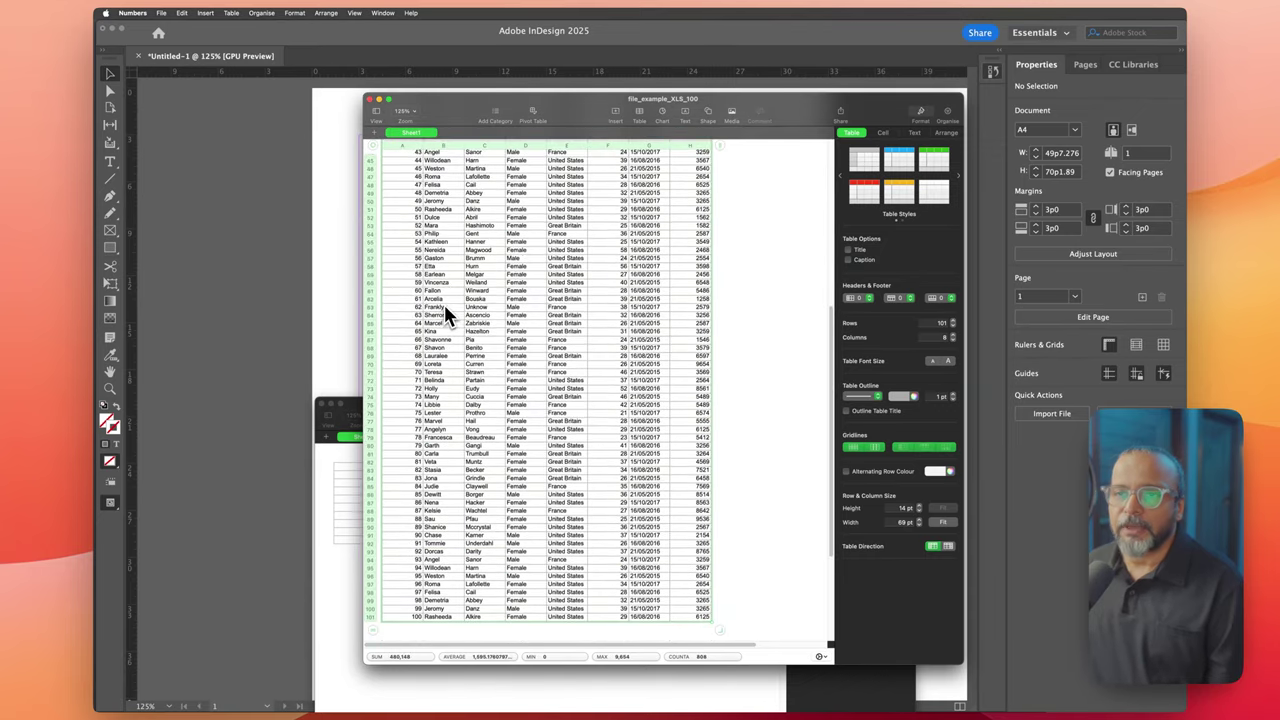
{"action": "scroll", "coordinate": [445, 308], "scroll_direction": "up", "scroll_amount": 4}
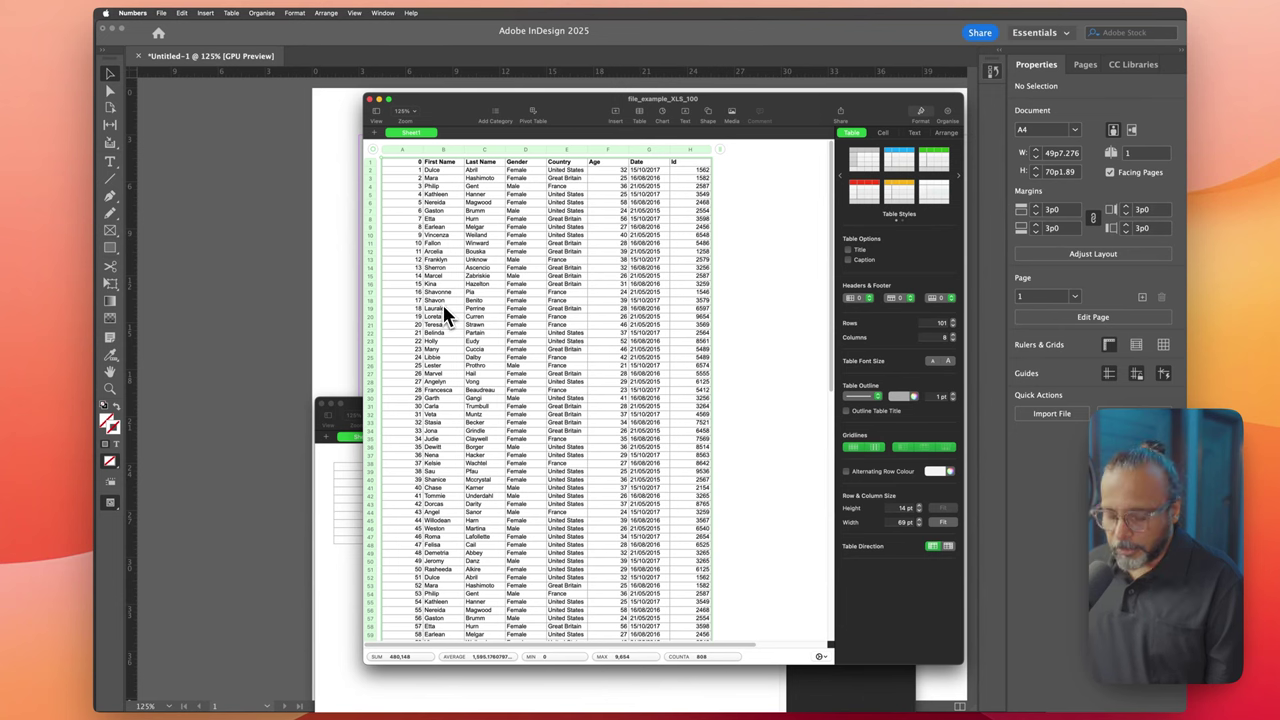
Step: Set the spreadsheet window aside, switch back to InDesign and paste the copied table into the empty document
{"action": "left_click_drag", "start_coordinate": [490, 95], "coordinate": [1238, 168]}
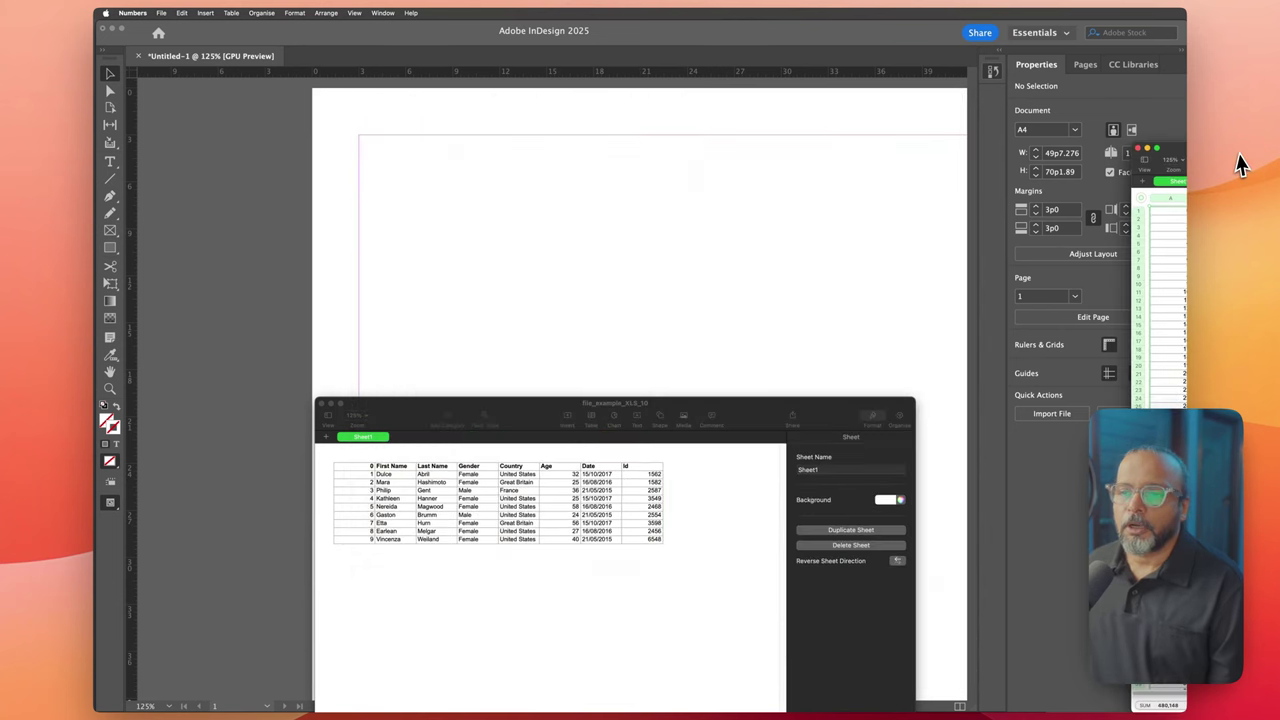
{"action": "left_click", "coordinate": [645, 212]}
{"action": "left_click_drag", "start_coordinate": [690, 349], "coordinate": [544, 313]}
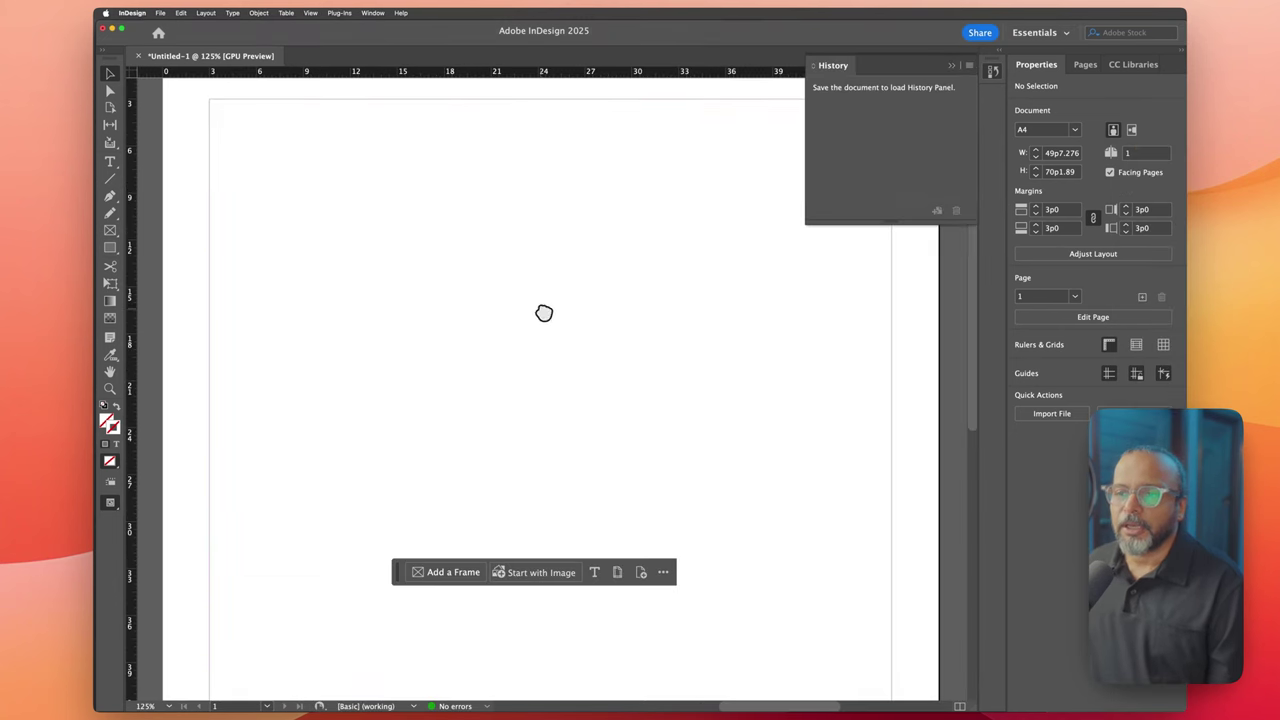
{"action": "scroll", "coordinate": [519, 313], "scroll_direction": "down", "scroll_amount": 2}
{"action": "key", "text": "super+minus"}
{"action": "key", "text": "super+minus"}
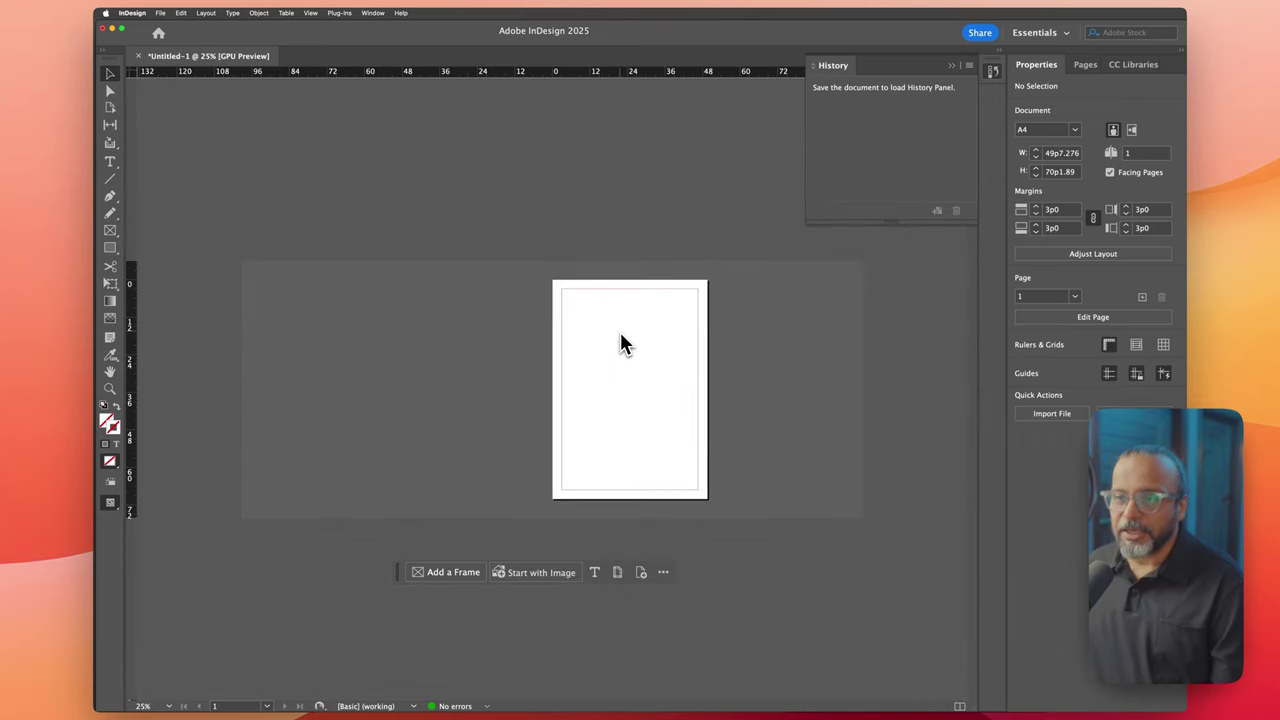
{"action": "key", "text": "super+v"}
Step: Move the pasted table's text frame to X 3p0, Y 3p0 and widen it to 43p7.276 between the side margins
{"action": "key", "text": "super+equal"}
{"action": "key", "text": "super+equal"}
{"action": "key", "text": "super+equal"}
{"action": "key", "text": "super+equal"}
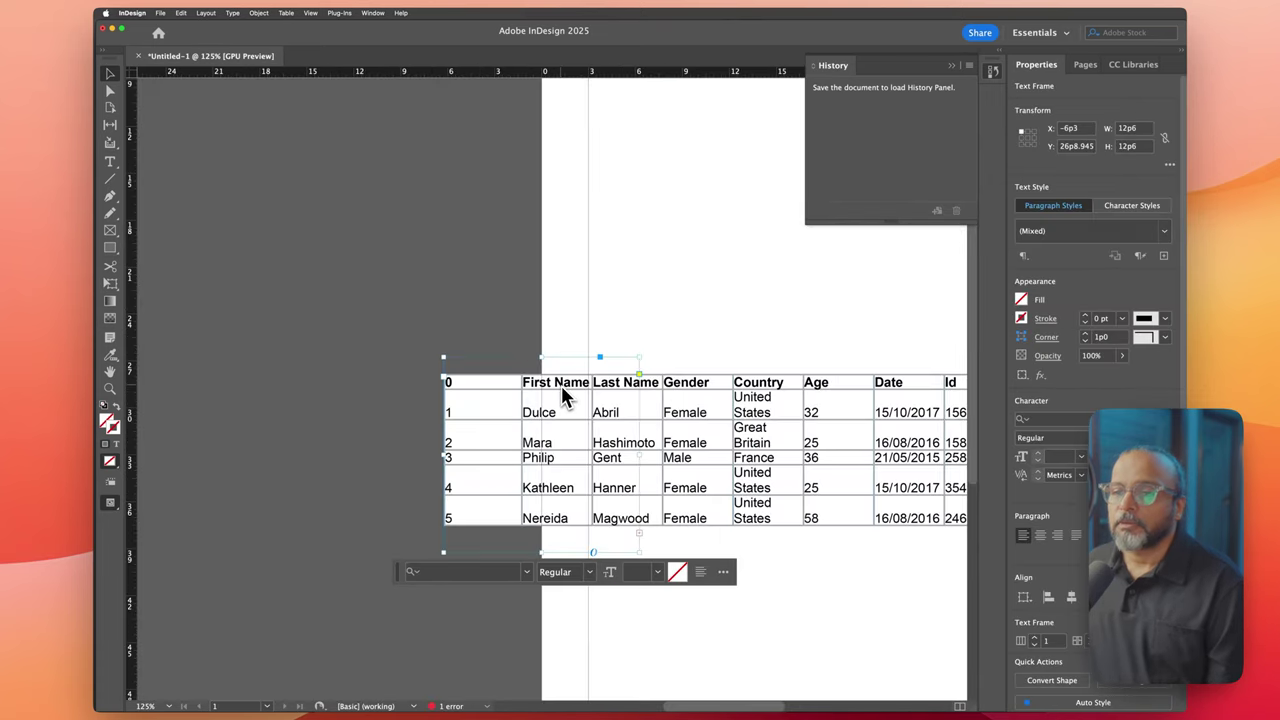
{"action": "key", "text": "super+minus"}
{"action": "key", "text": "super+minus"}
{"action": "left_click_drag", "start_coordinate": [726, 419], "coordinate": [464, 366]}
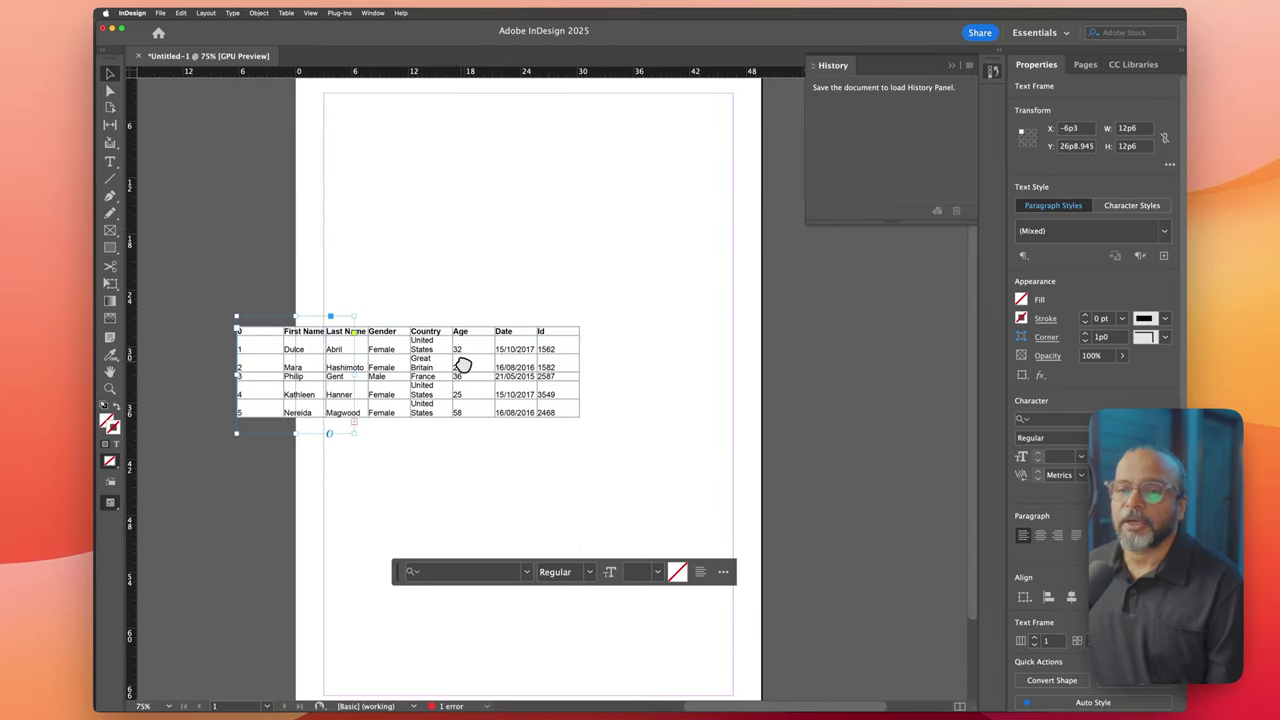
{"action": "left_click", "coordinate": [500, 297]}
{"action": "left_click_drag", "start_coordinate": [337, 354], "coordinate": [725, 154]}
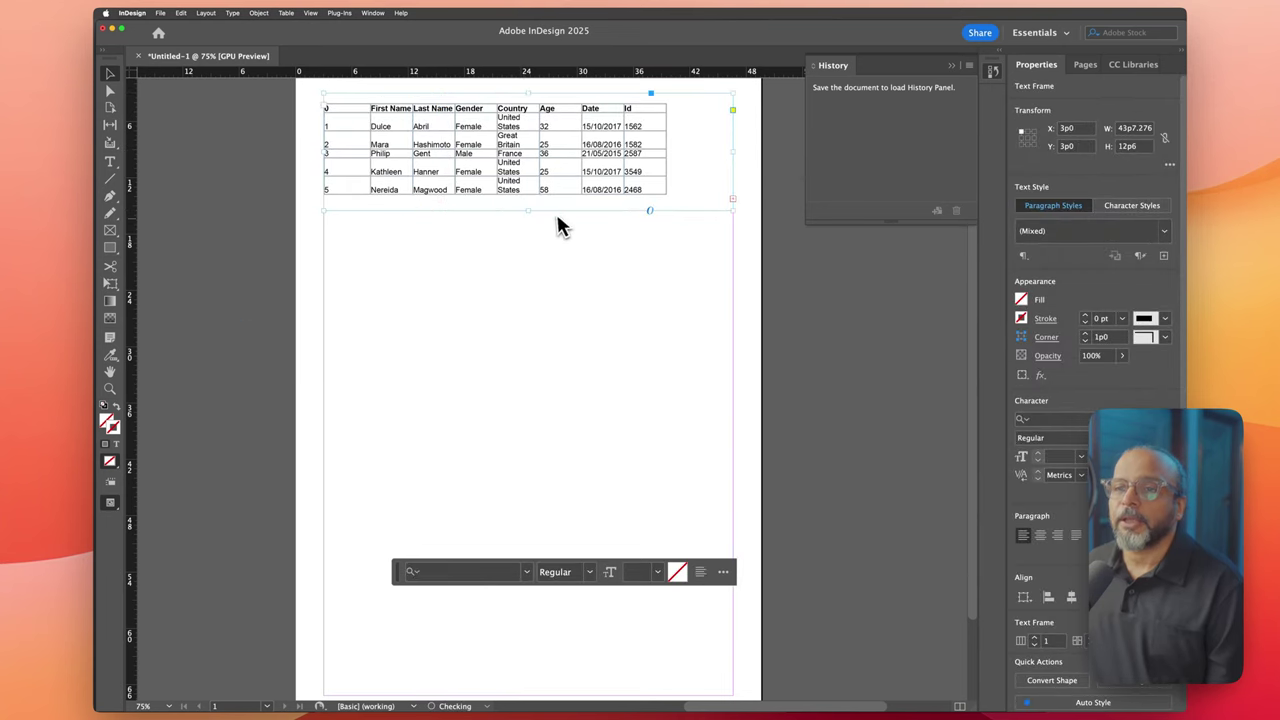
Step: Extend the table's text frame down to the page's bottom margin so more rows fit
{"action": "left_click_drag", "start_coordinate": [528, 210], "coordinate": [537, 696]}
{"action": "left_click_drag", "start_coordinate": [518, 330], "coordinate": [458, 315]}
{"action": "scroll", "coordinate": [455, 315], "scroll_direction": "left", "scroll_amount": 2}
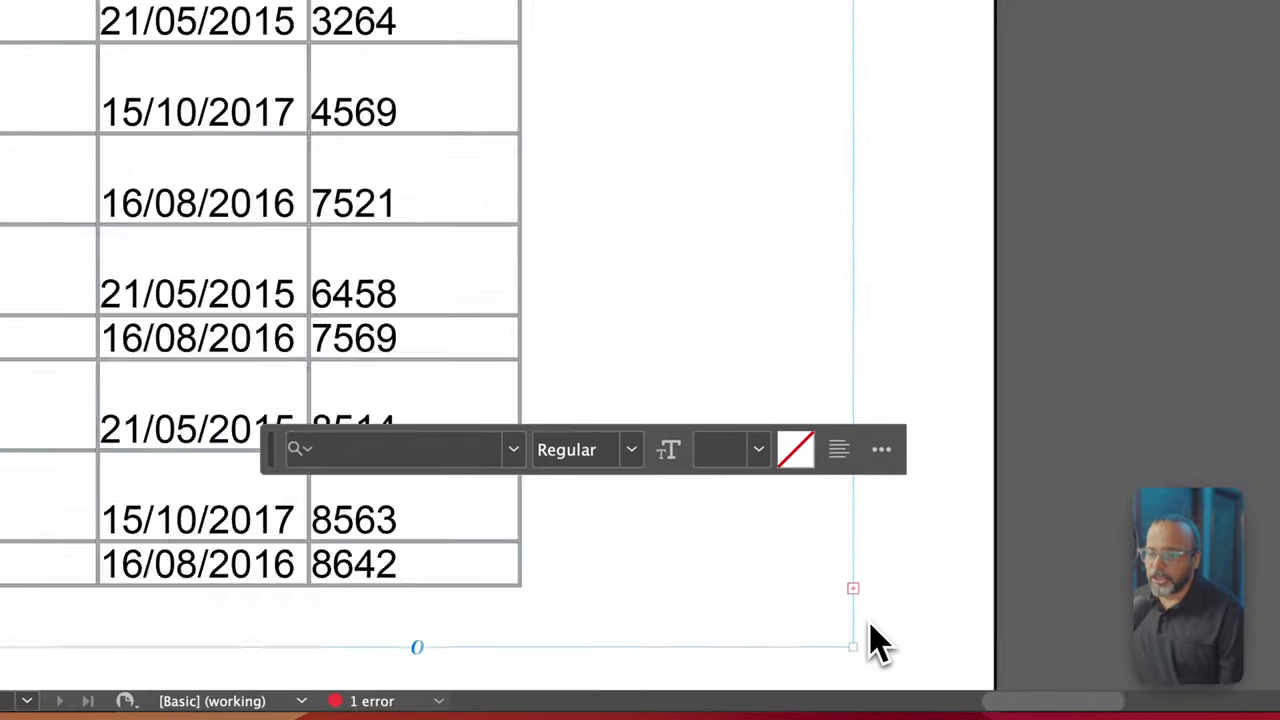
Step: Move the contextual task bar clear of the frame's lower corner and load the table's overset rows for placing
{"action": "scroll", "coordinate": [870, 624], "scroll_direction": "up", "scroll_amount": 4}
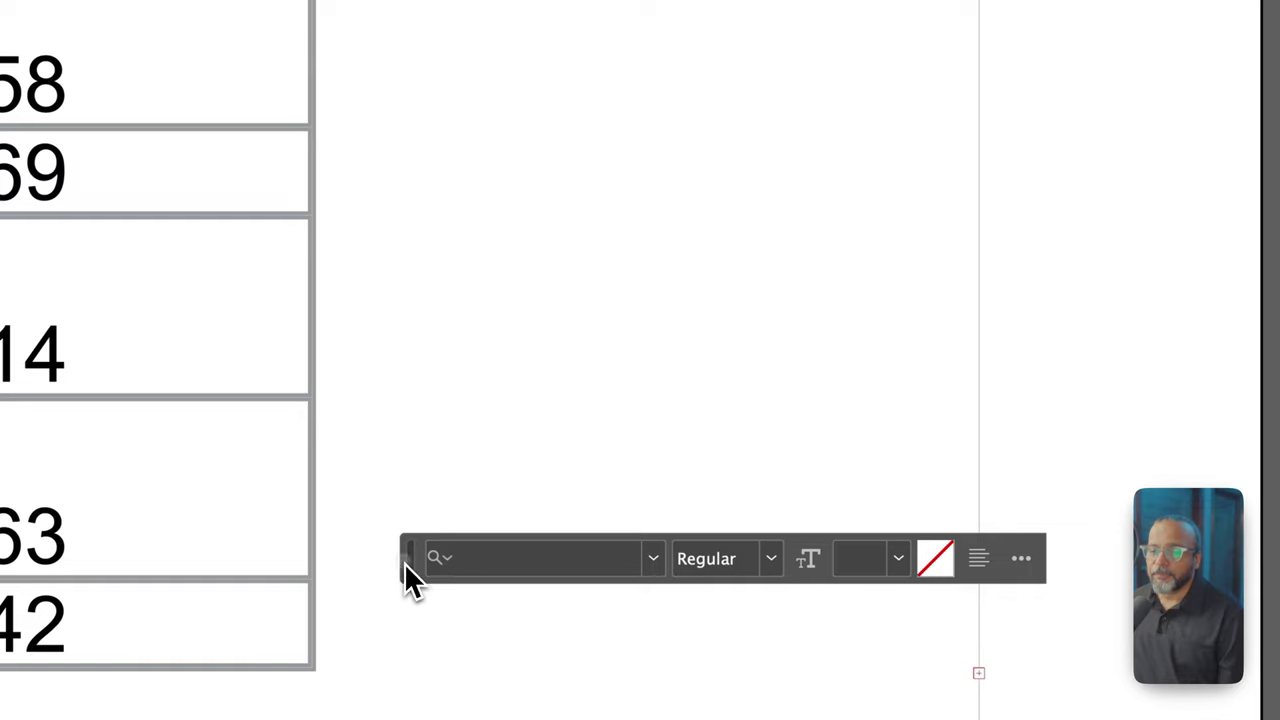
{"action": "left_click_drag", "start_coordinate": [405, 565], "coordinate": [771, 177]}
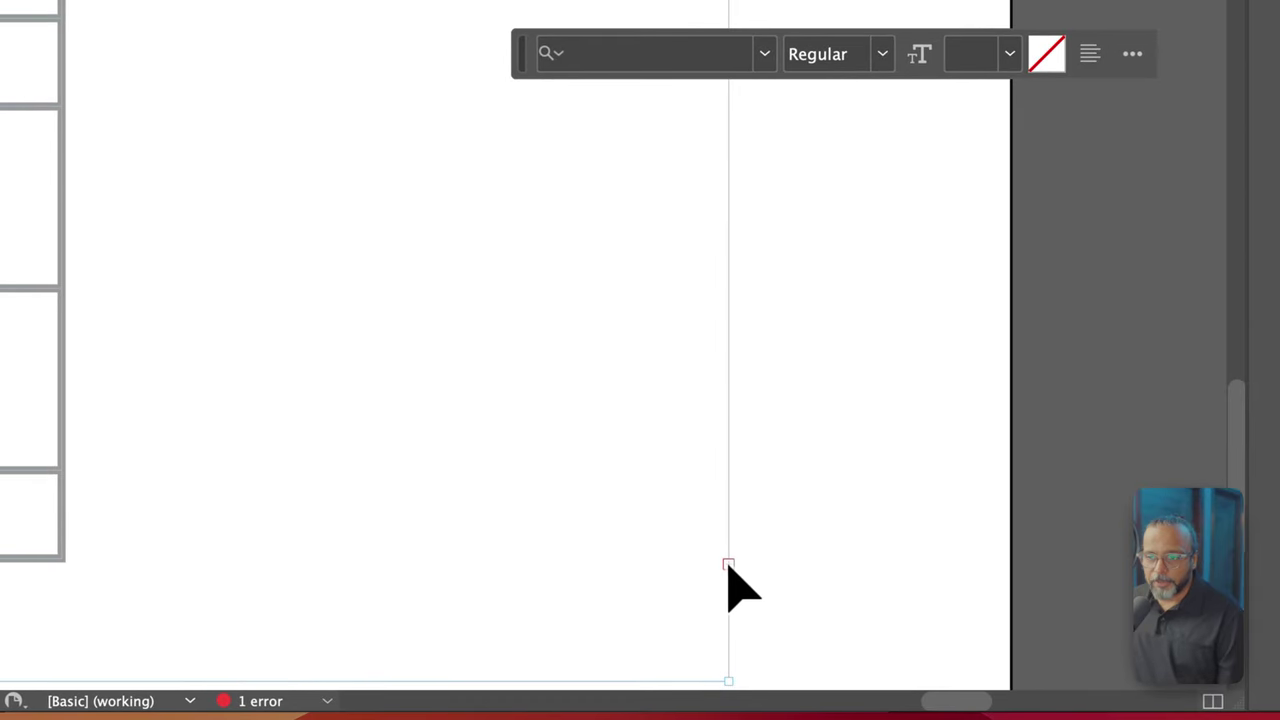
{"action": "left_click", "coordinate": [728, 566]}
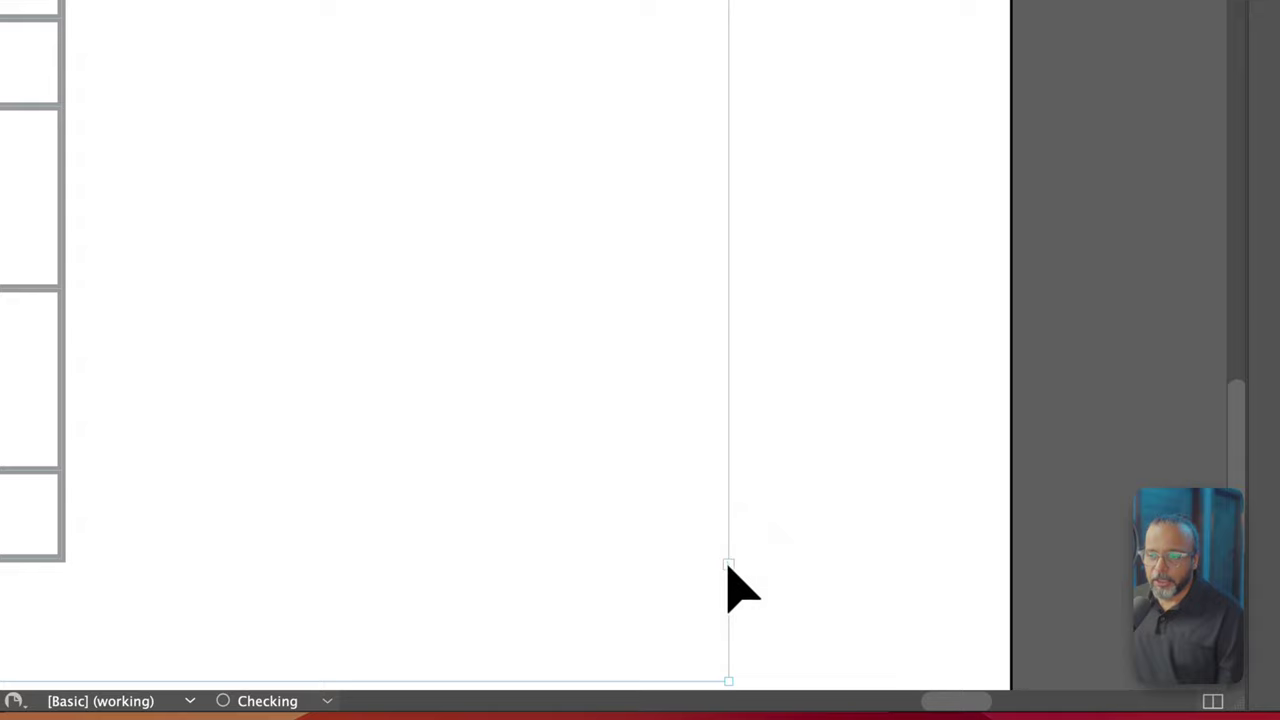
Step: Add two new pages to the document to hold the rest of the table
{"action": "scroll", "coordinate": [600, 375], "scroll_direction": "down", "scroll_amount": 4}
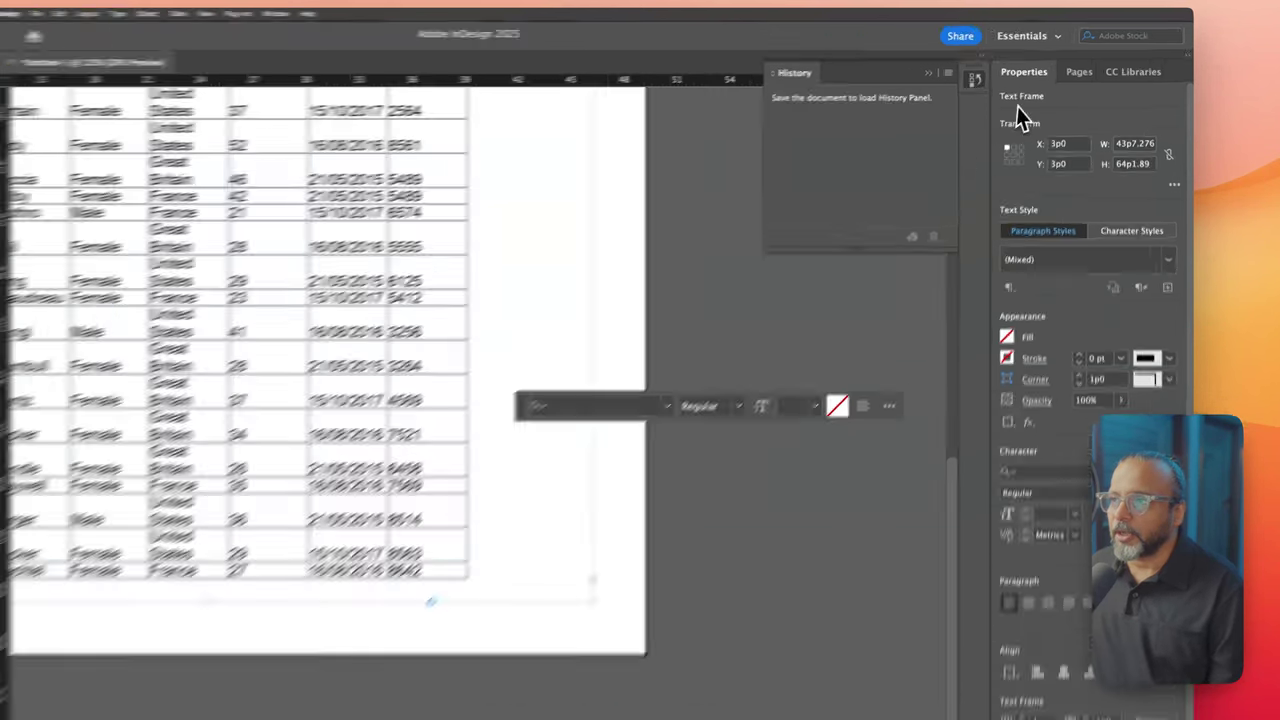
{"action": "left_click", "coordinate": [1085, 64]}
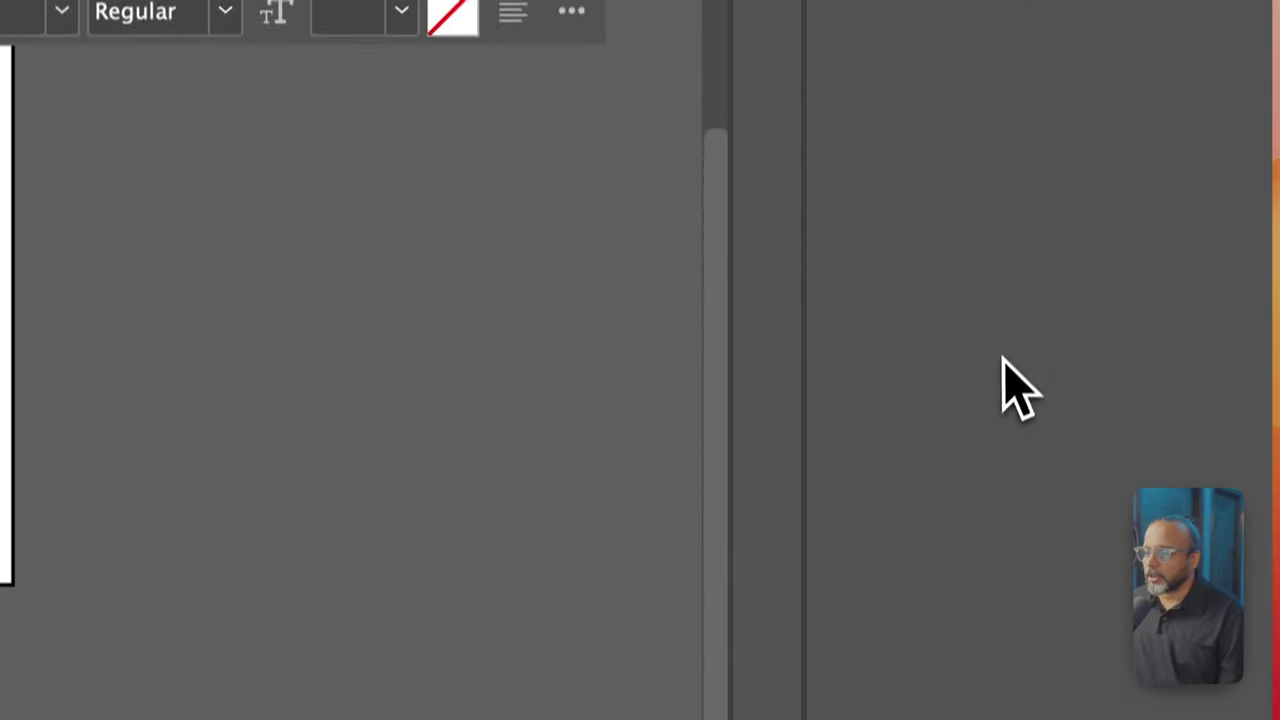
{"action": "left_click", "coordinate": [1176, 698]}
{"action": "left_click", "coordinate": [1176, 698]}
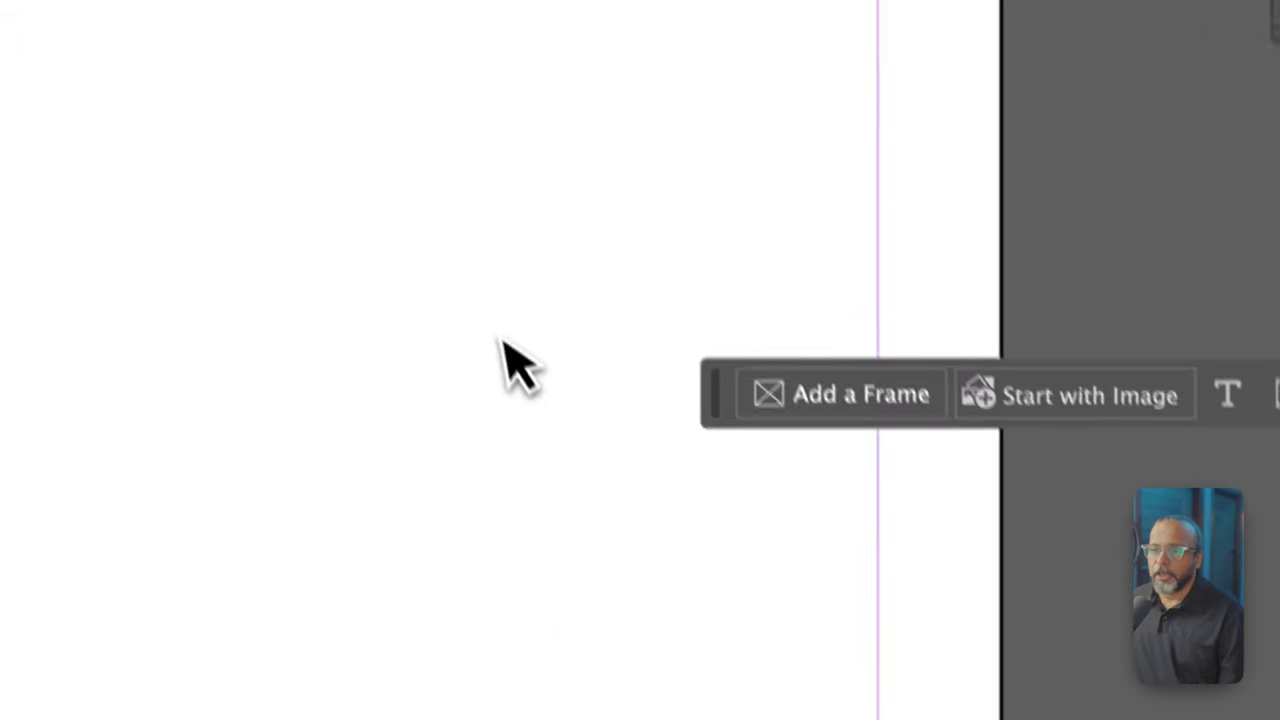
Step: Hide the contextual task bar that covers the pages and dismiss the notice about unhiding it
{"action": "scroll", "coordinate": [505, 337], "scroll_direction": "down", "scroll_amount": 5}
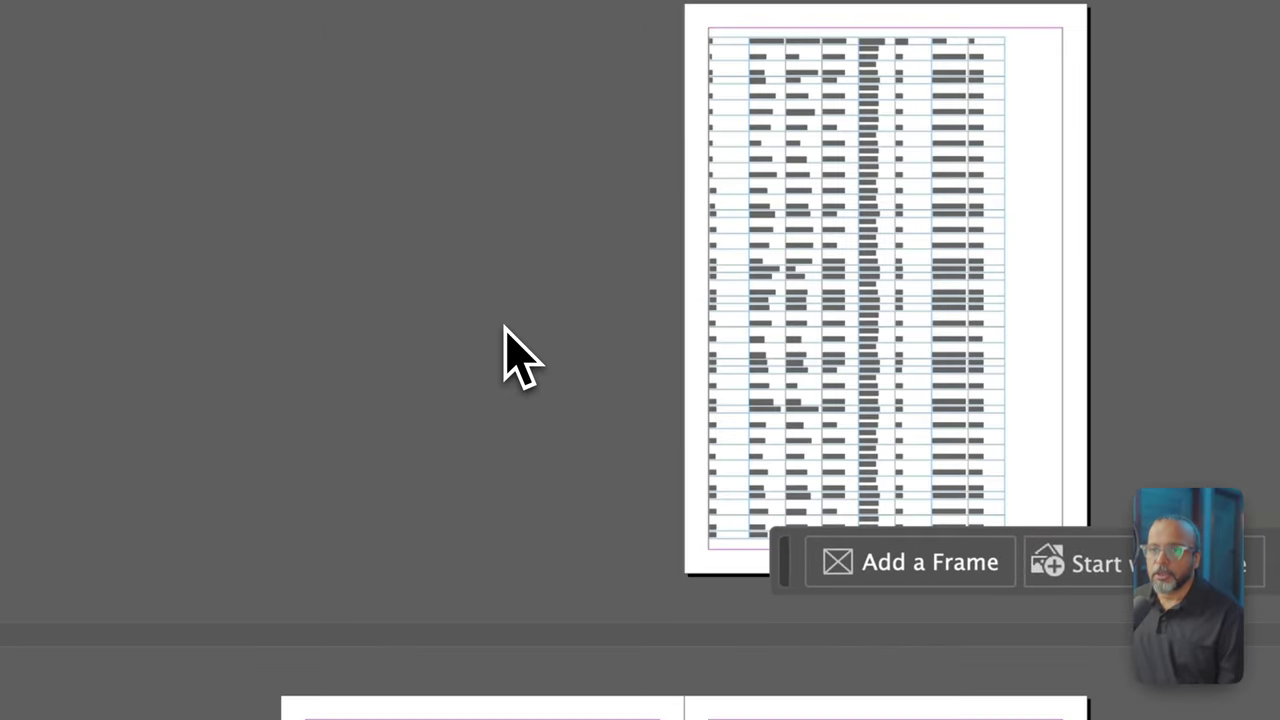
{"action": "scroll", "coordinate": [509, 334], "scroll_direction": "left", "scroll_amount": 5}
{"action": "scroll", "coordinate": [733, 365], "scroll_direction": "up", "scroll_amount": 5}
{"action": "left_click_drag", "start_coordinate": [733, 365], "coordinate": [234, 209]}
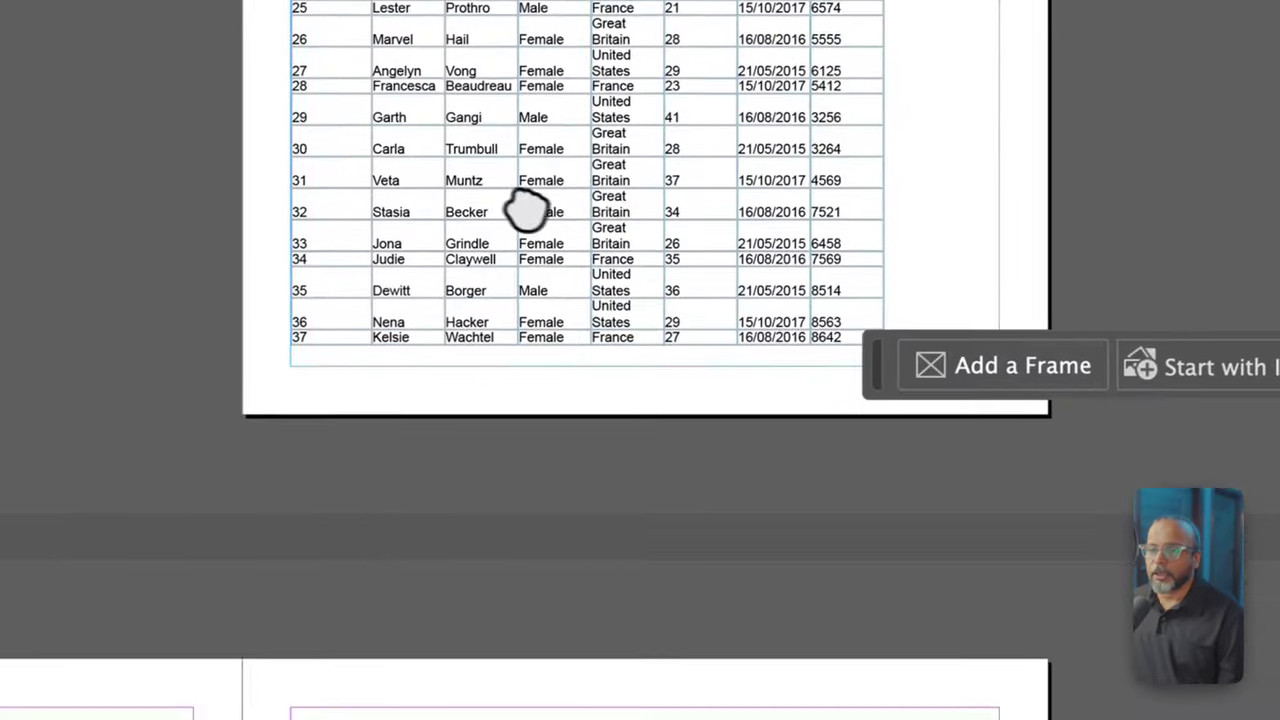
{"action": "left_click_drag", "start_coordinate": [880, 368], "coordinate": [789, 477]}
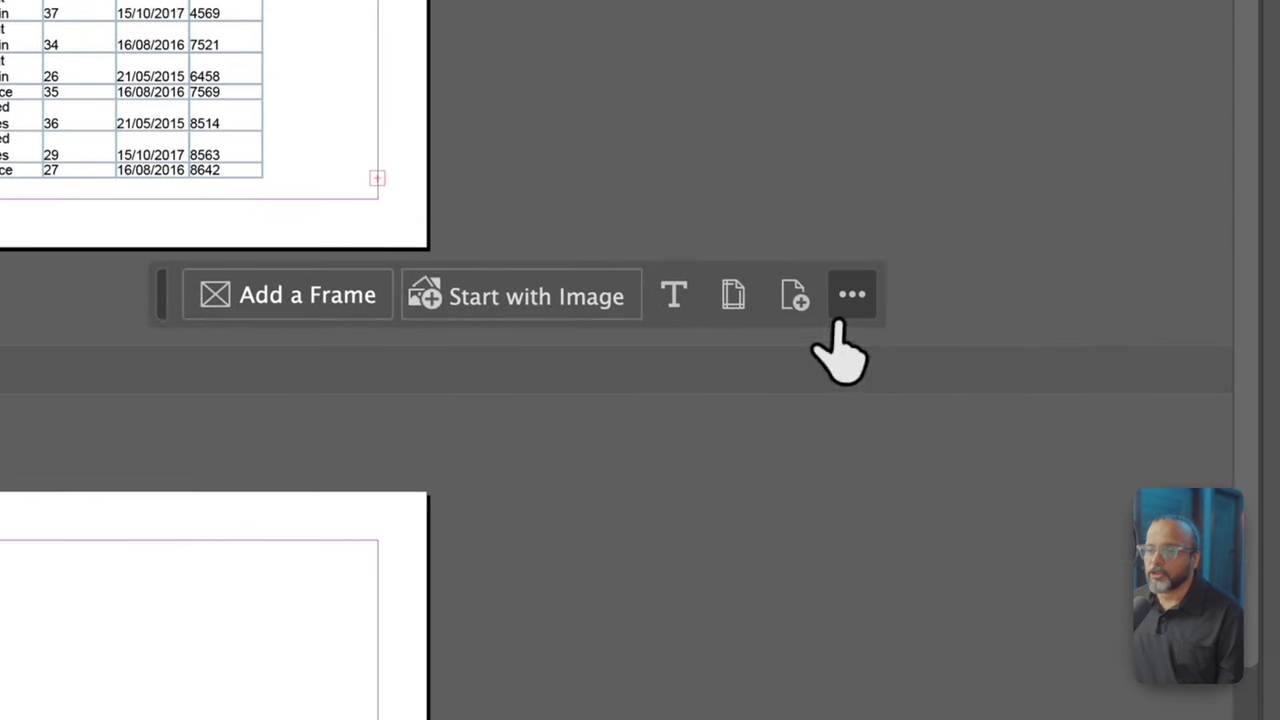
{"action": "left_click", "coordinate": [1138, 372]}
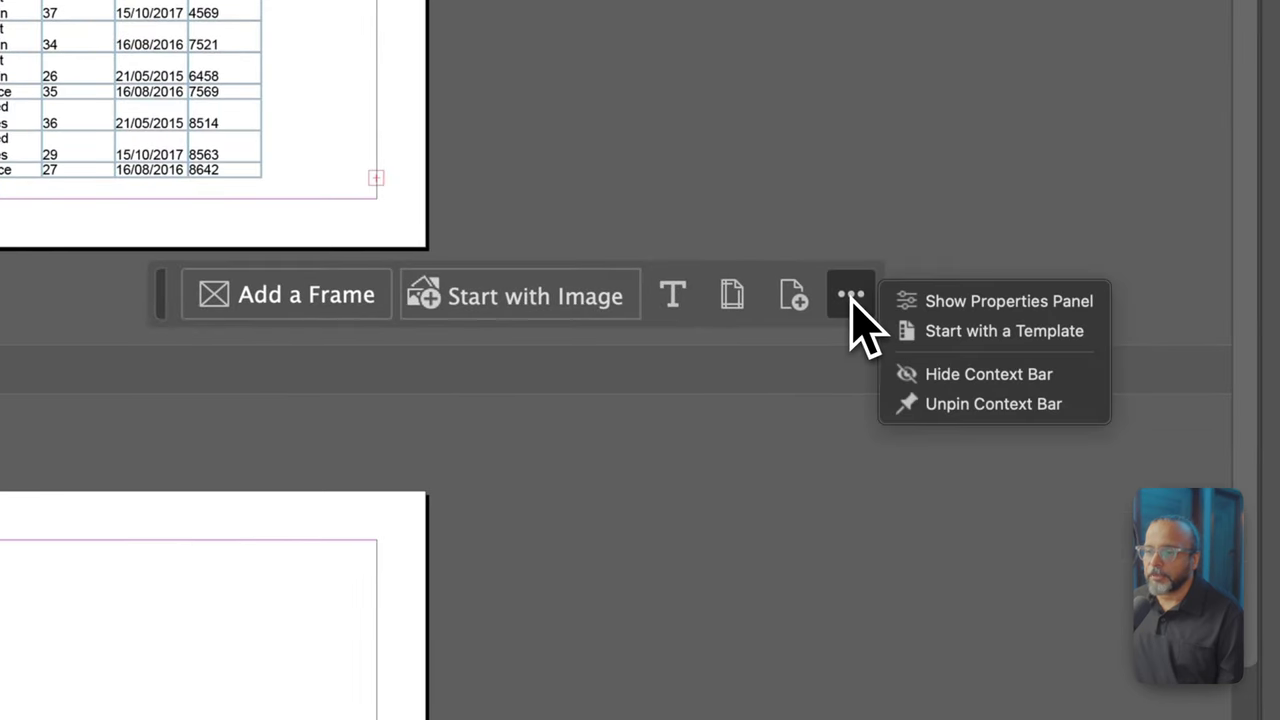
{"action": "left_click", "coordinate": [900, 388]}
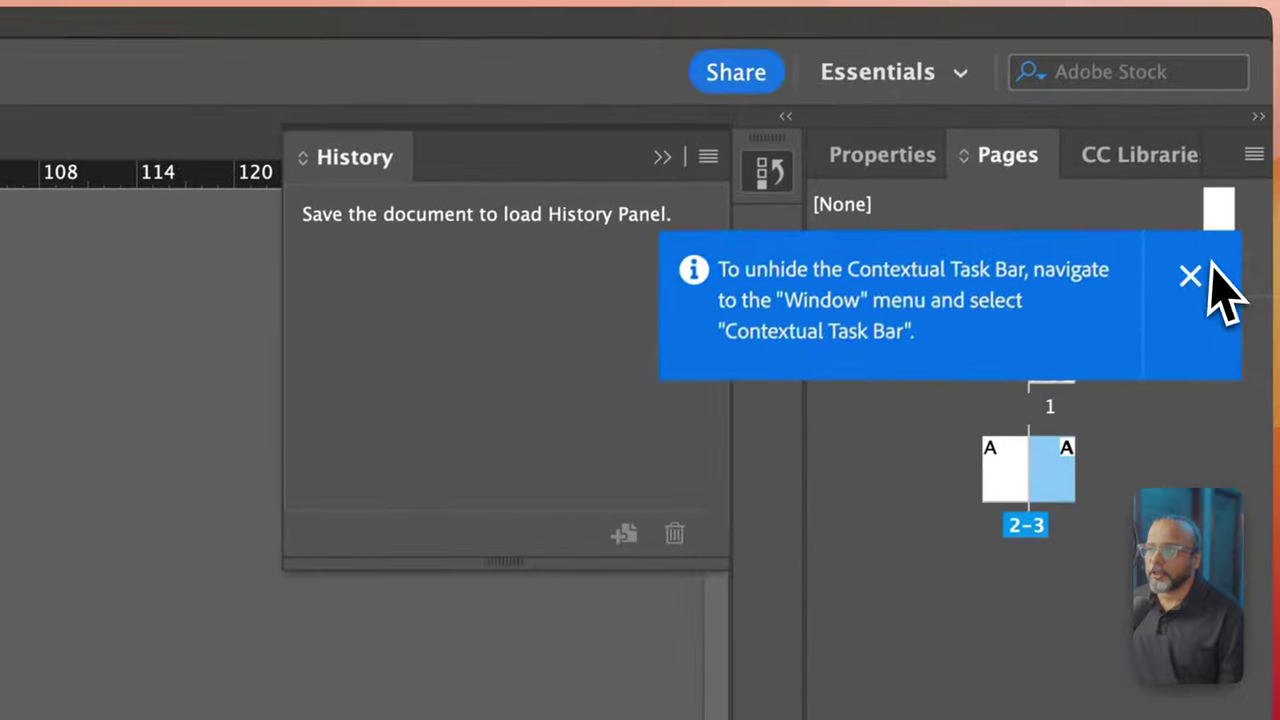
{"action": "left_click", "coordinate": [1211, 277]}
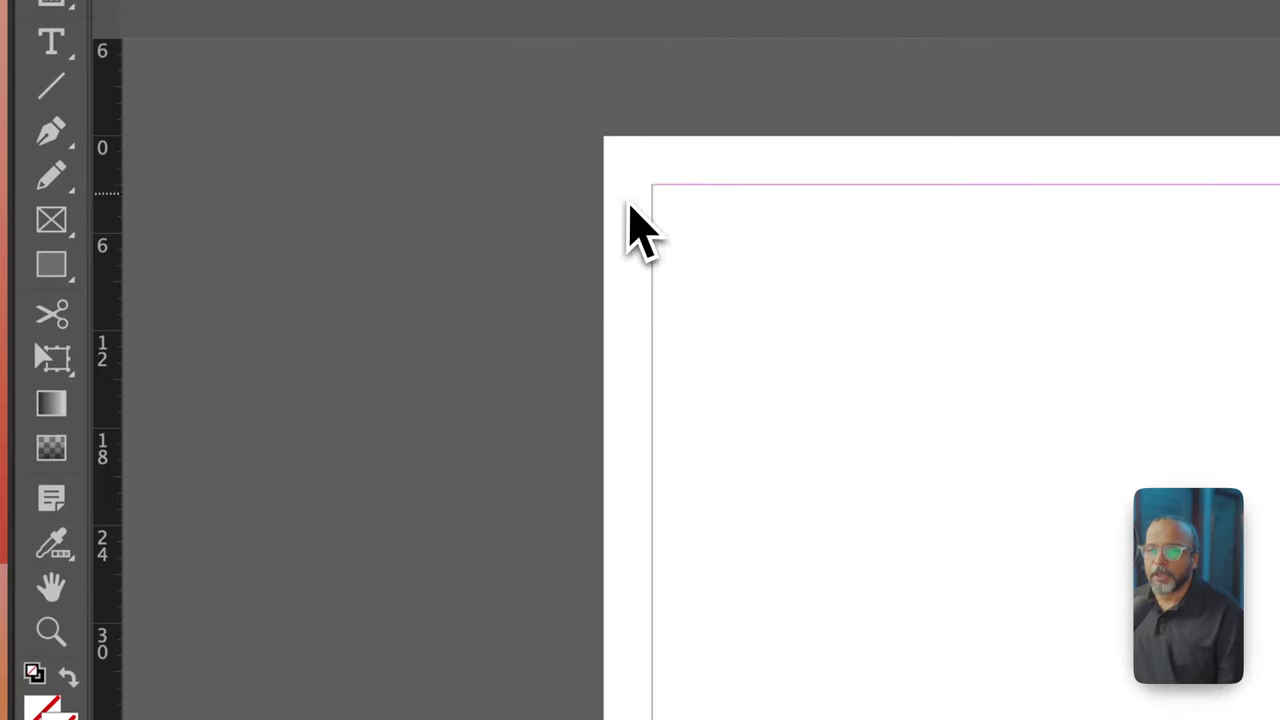
Step: Flow the remaining table rows into threaded frames on pages 2 and 3, starting at each page's upper-left margin corner
{"action": "left_click", "coordinate": [655, 189]}
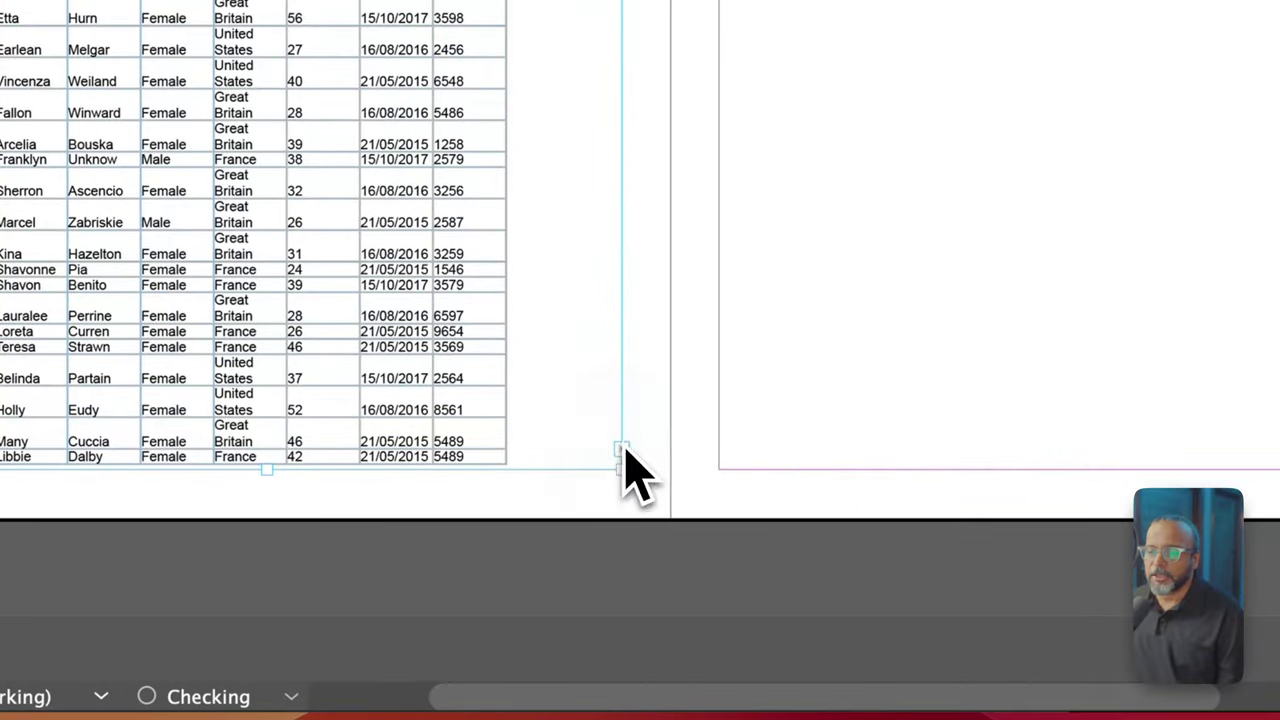
{"action": "left_click", "coordinate": [621, 450]}
{"action": "left_click", "coordinate": [370, 291]}
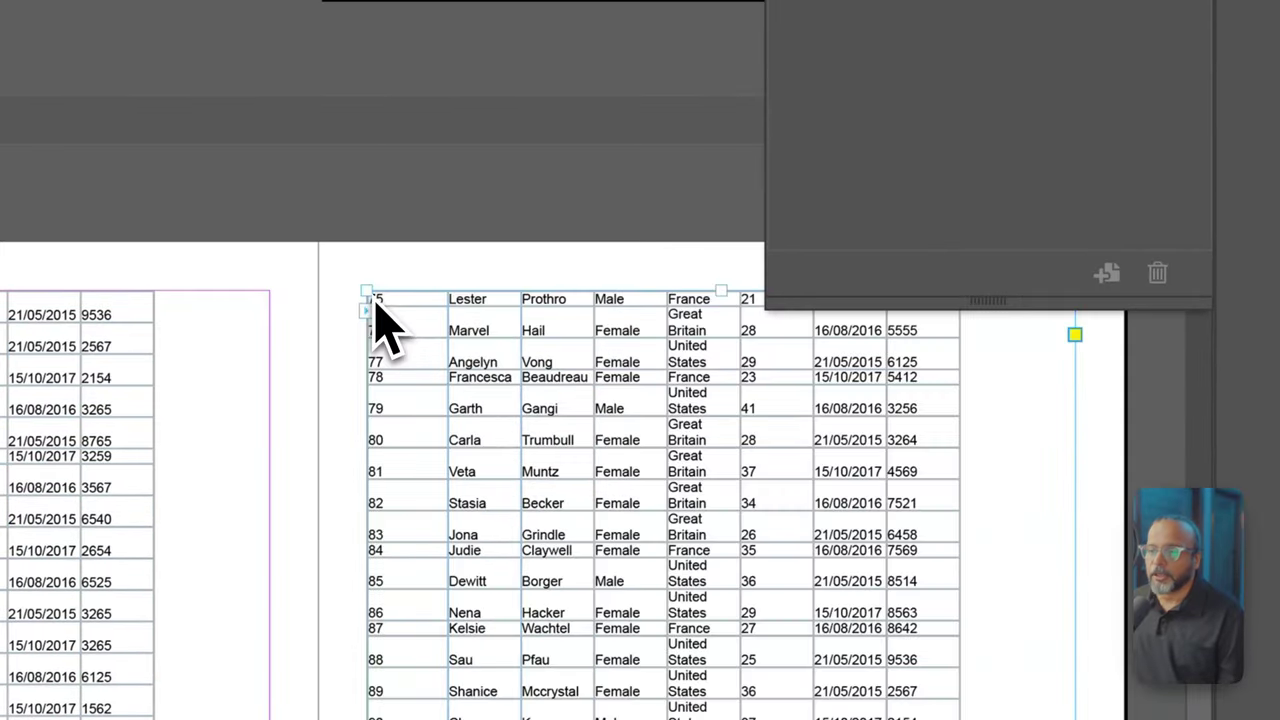